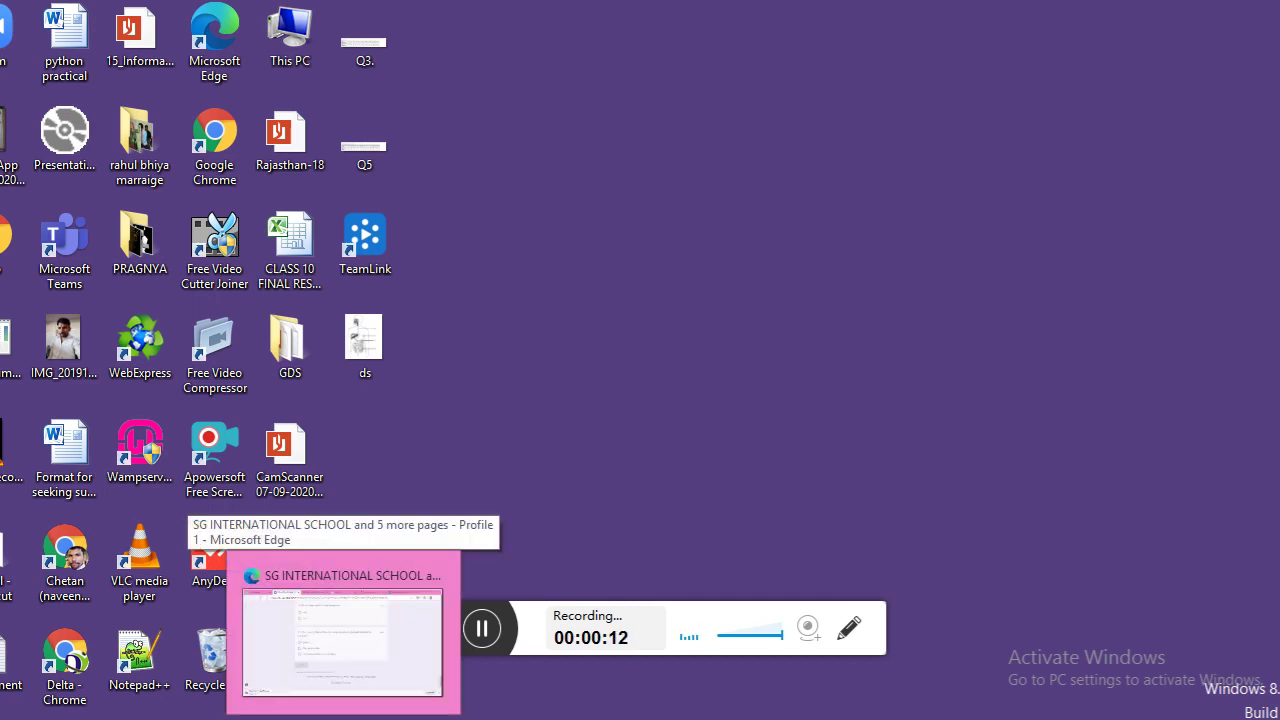
- Switch to the Microsoft Edge window that holds the SG INTERNATIONAL SCHOOL form
{"action": "left_click", "coordinate": [345, 719]}
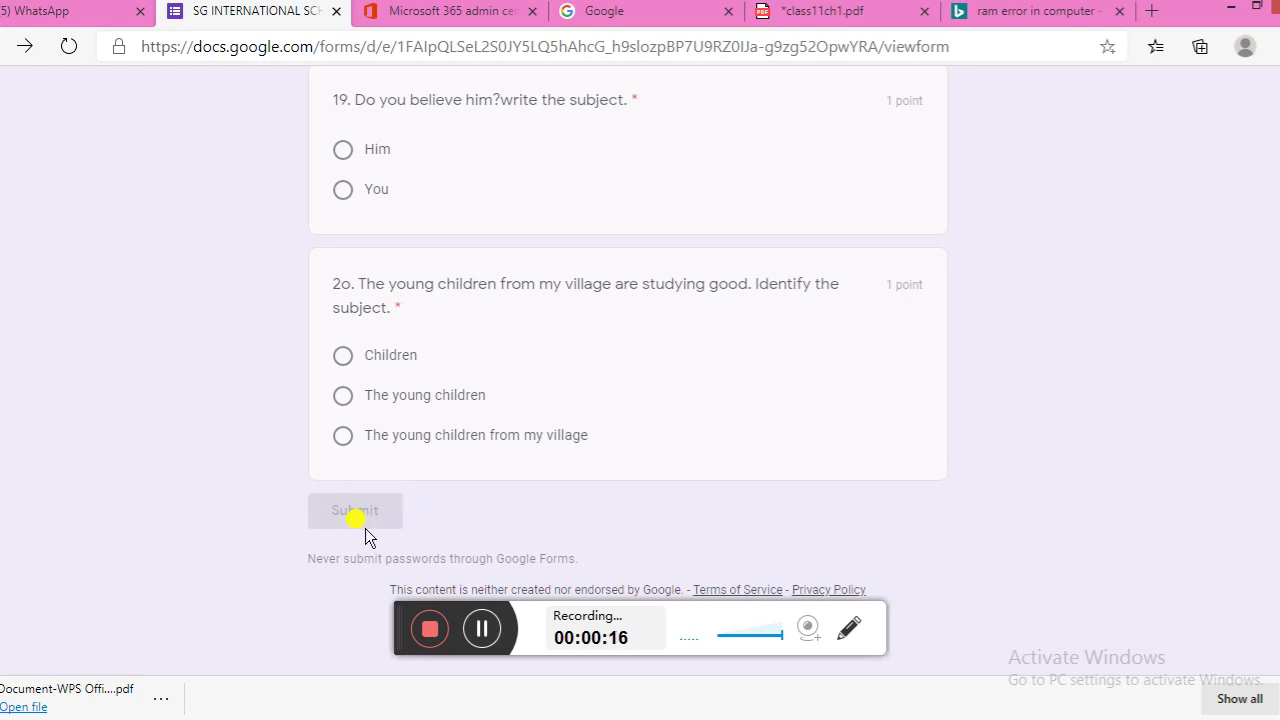
{"action": "left_click", "coordinate": [848, 628]}
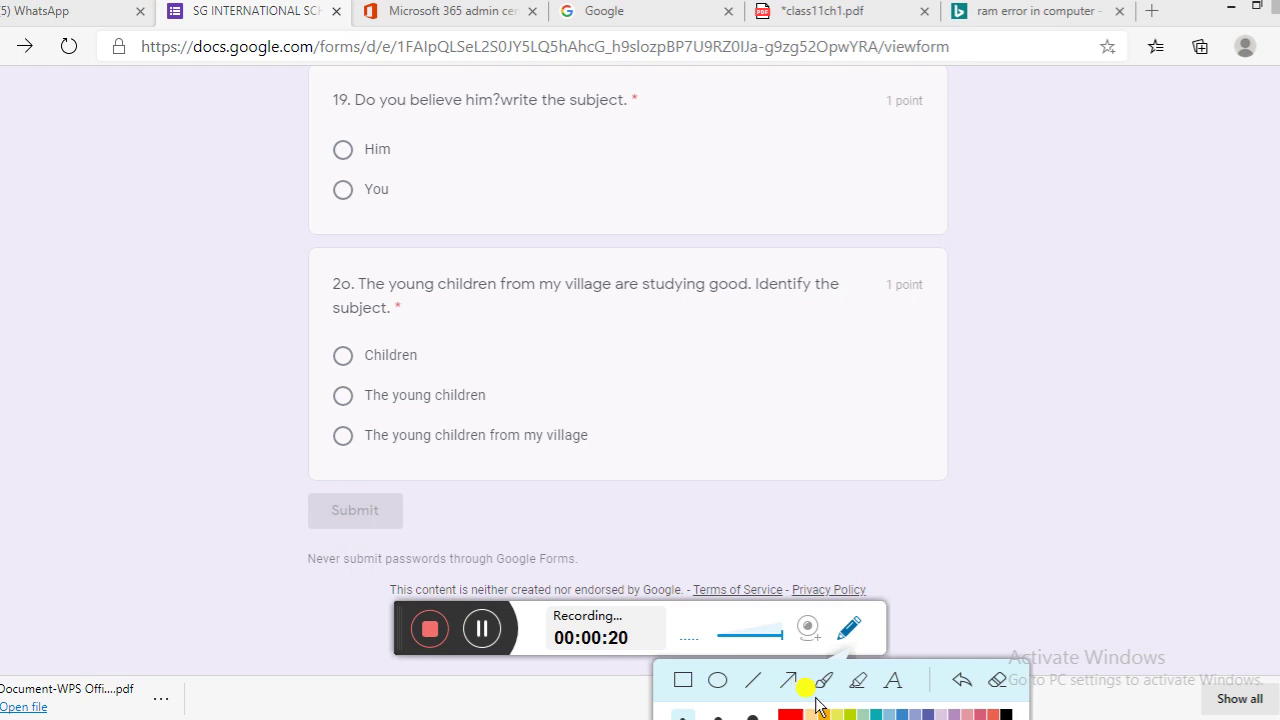
{"action": "left_click", "coordinate": [845, 716]}
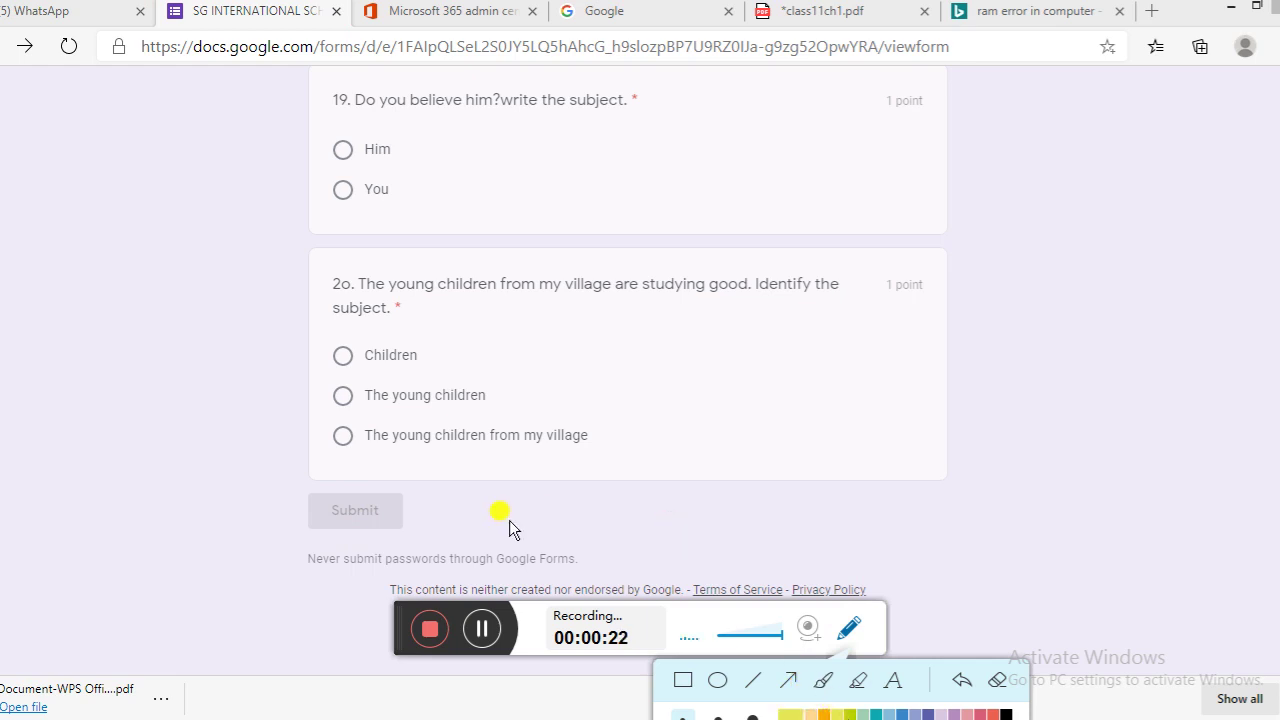
{"action": "left_click", "coordinate": [847, 632]}
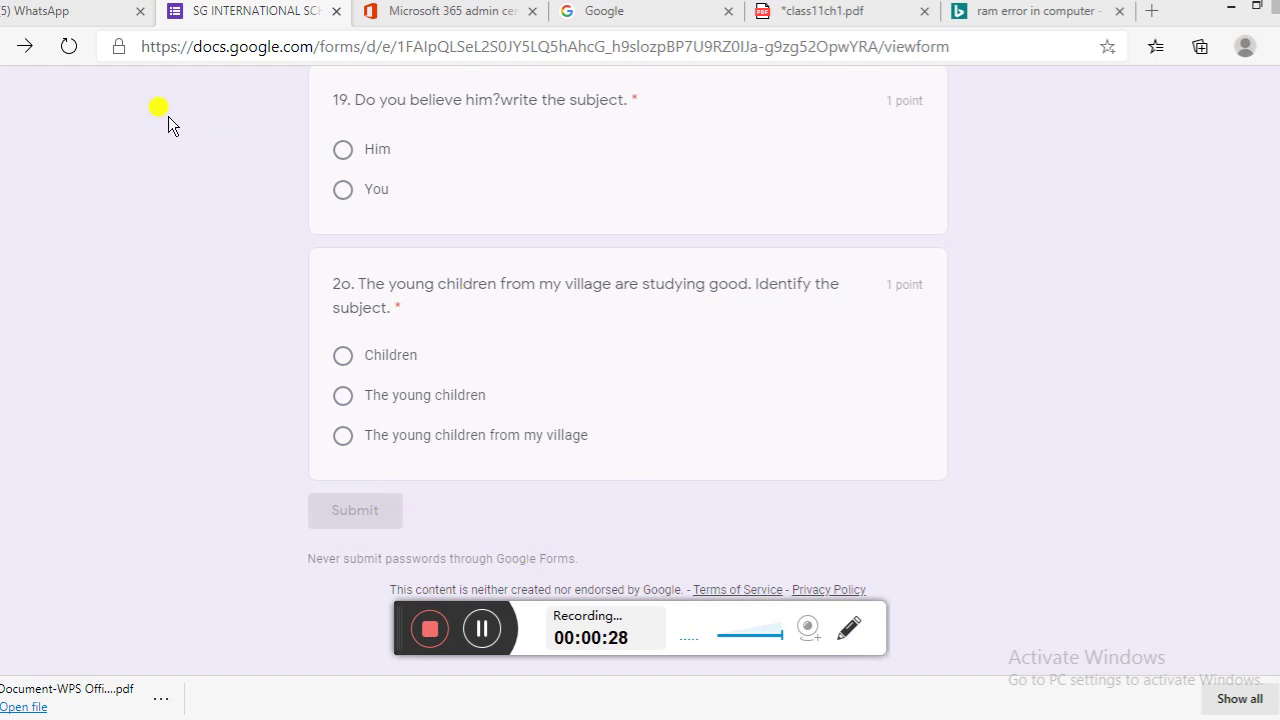
- Open the Google Forms link from the WhatsApp chat and get past the sign-in prompt by going back
{"action": "left_click", "coordinate": [58, 14]}
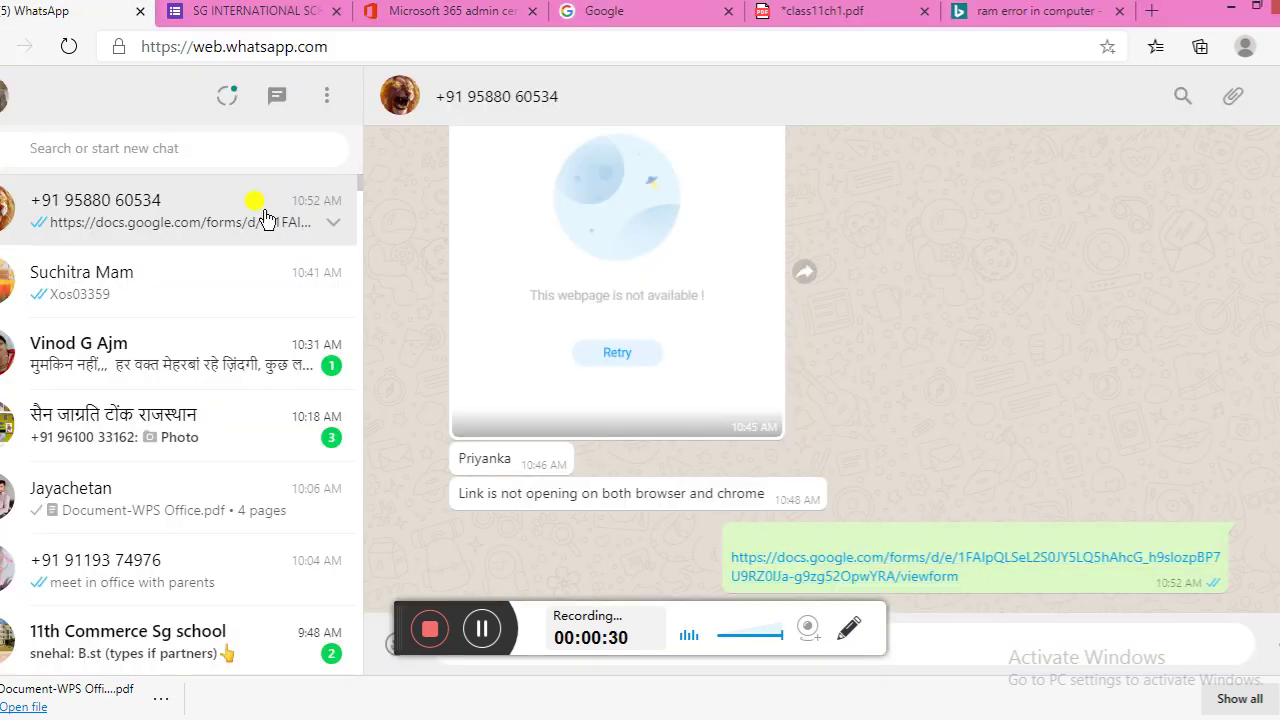
{"action": "left_click", "coordinate": [875, 566]}
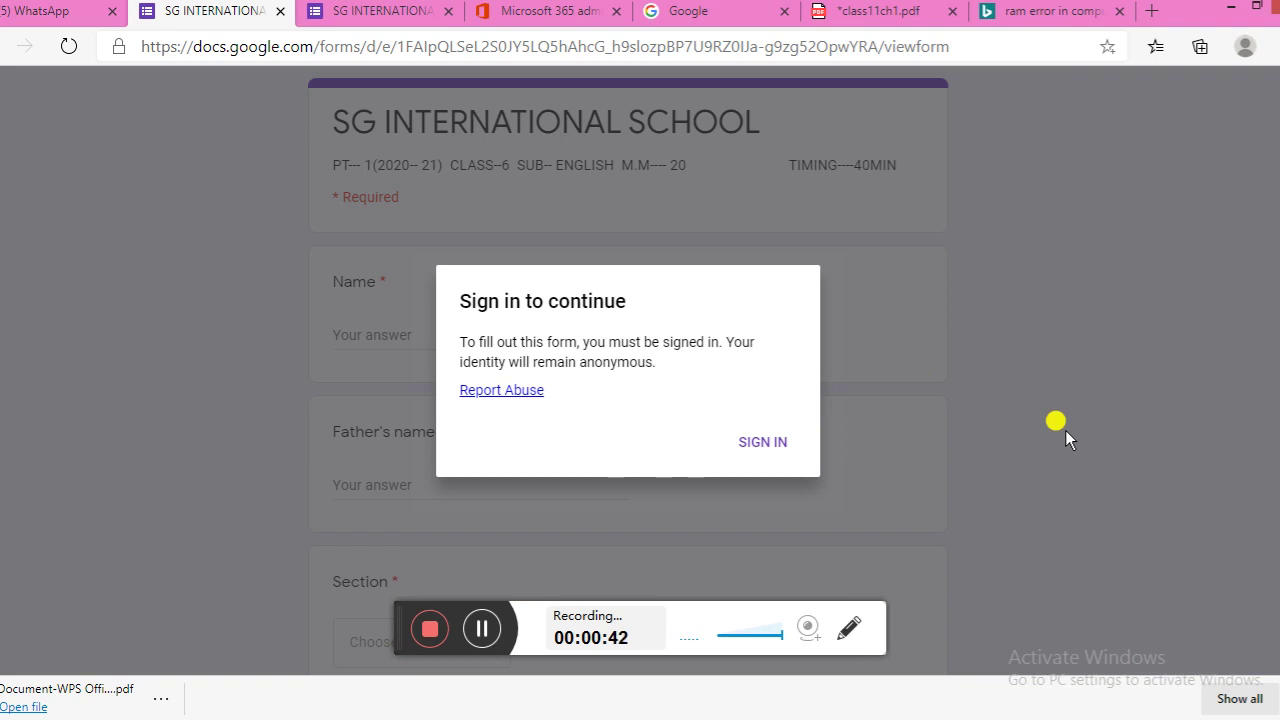
{"action": "key", "text": "alt+Left"}
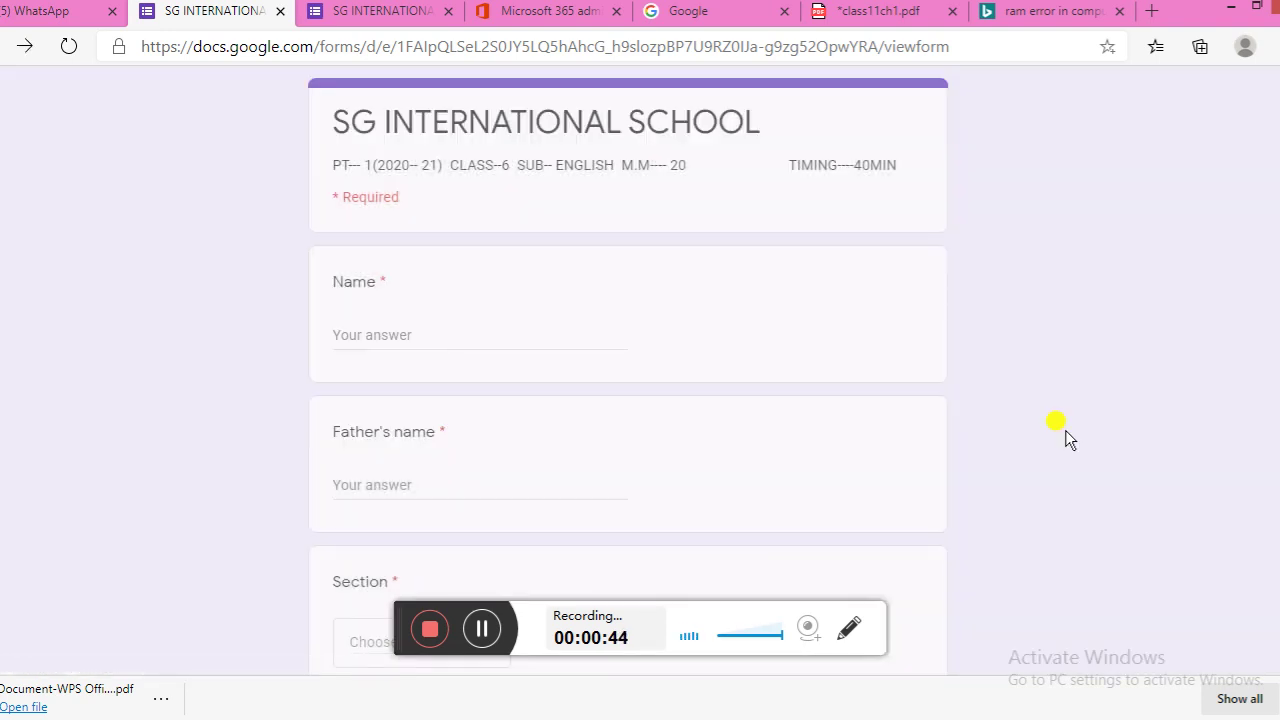
- Fill in the form's Name field with the student's first name
{"action": "left_click", "coordinate": [400, 338]}
{"action": "type", "text": "oijpj"}
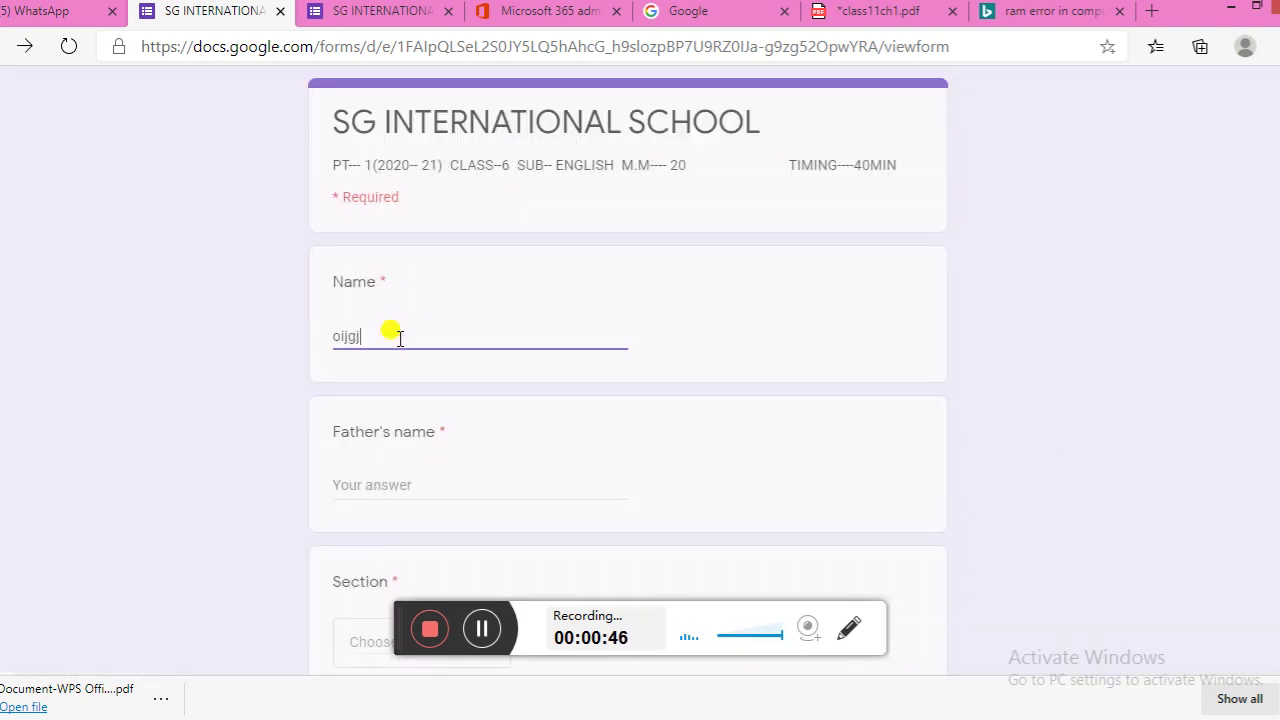
{"action": "key", "text": "BackSpace"}
{"action": "key", "text": "BackSpace"}
{"action": "key", "text": "BackSpace"}
{"action": "key", "text": "BackSpace"}
{"action": "key", "text": "BackSpace"}
{"action": "type", "text": "chet"}
{"action": "key", "text": "Tab"}
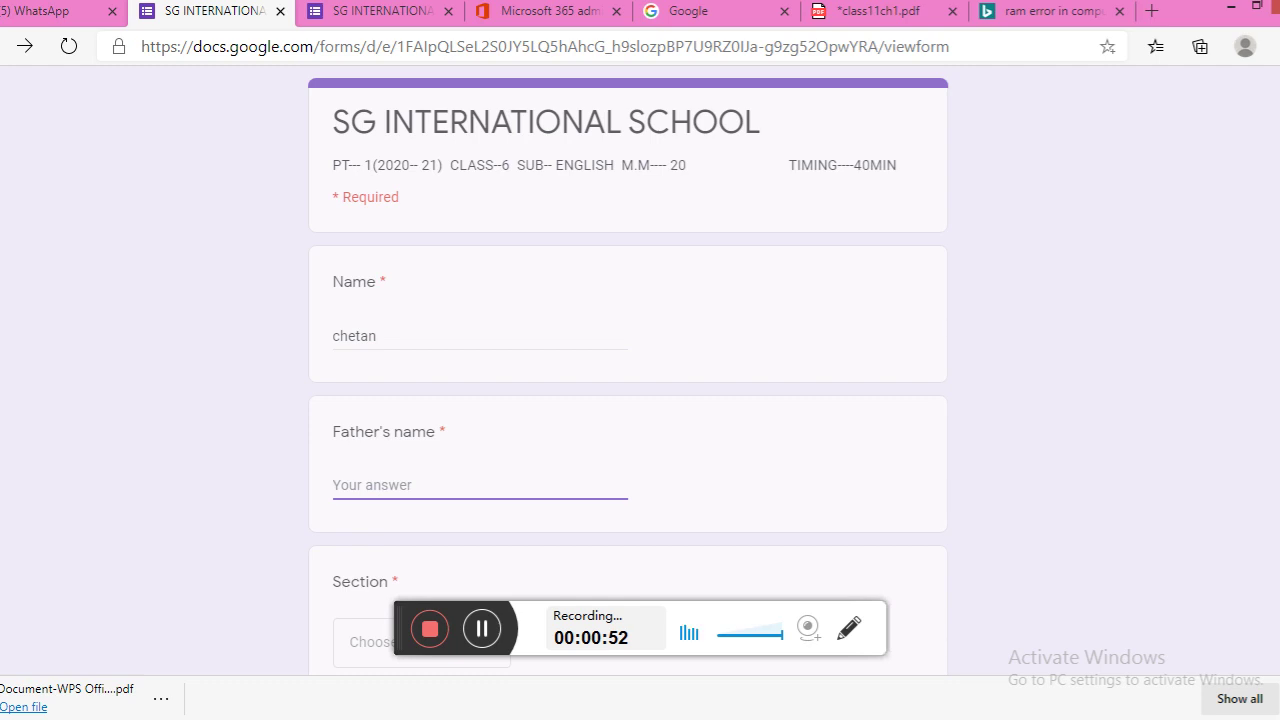
- Try to answer question 17 with "You" in the signed-out form and go to its Submit button
{"action": "scroll", "coordinate": [640, 370], "scroll_direction": "down", "scroll_amount": 3}
{"action": "scroll", "coordinate": [628, 370], "scroll_direction": "down", "scroll_amount": 15}
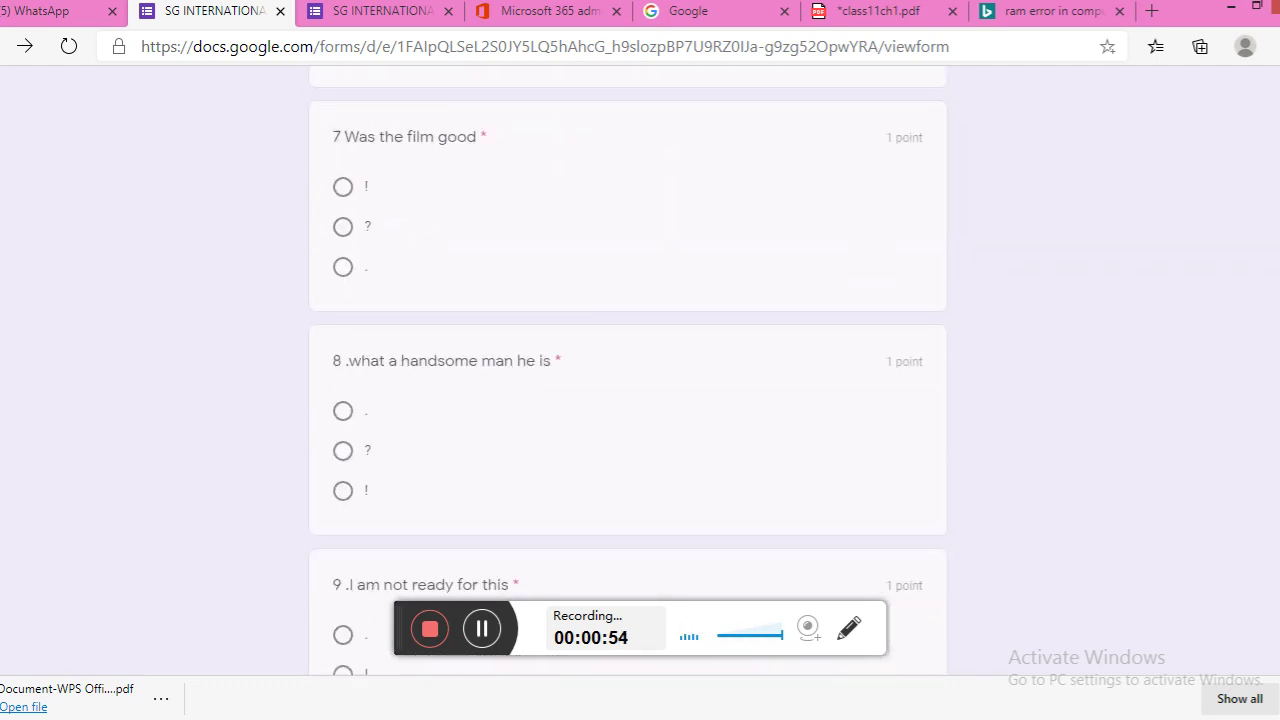
{"action": "scroll", "coordinate": [628, 370], "scroll_direction": "down", "scroll_amount": 15}
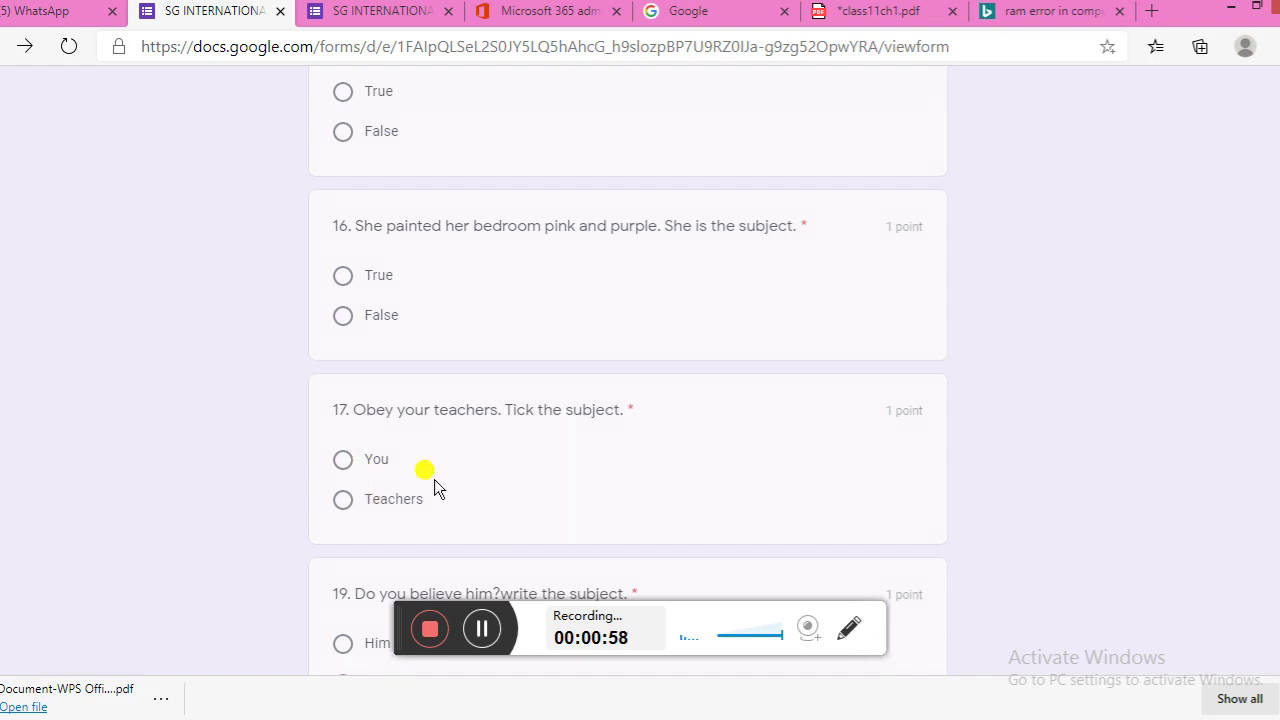
{"action": "left_click", "coordinate": [345, 461]}
{"action": "scroll", "coordinate": [628, 360], "scroll_direction": "down", "scroll_amount": 5}
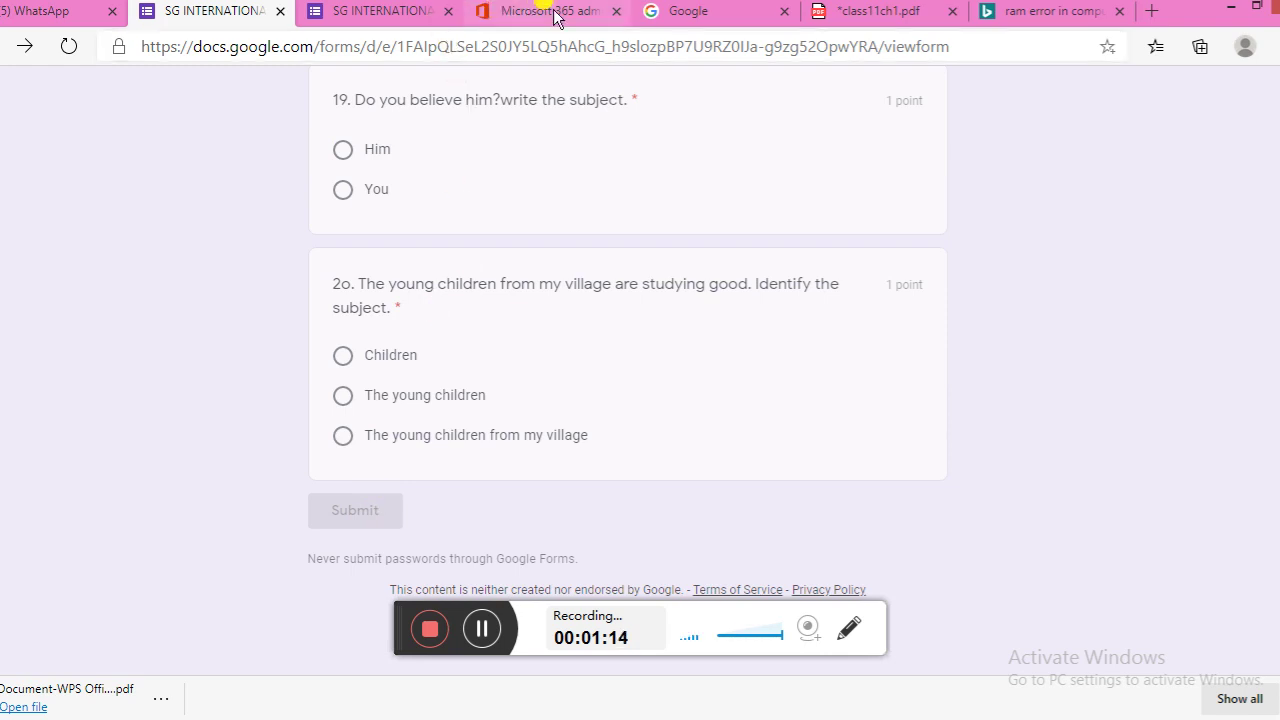
- Sign in to Google from its home page with the first listed account, entering the account password
{"action": "left_click", "coordinate": [672, 12]}
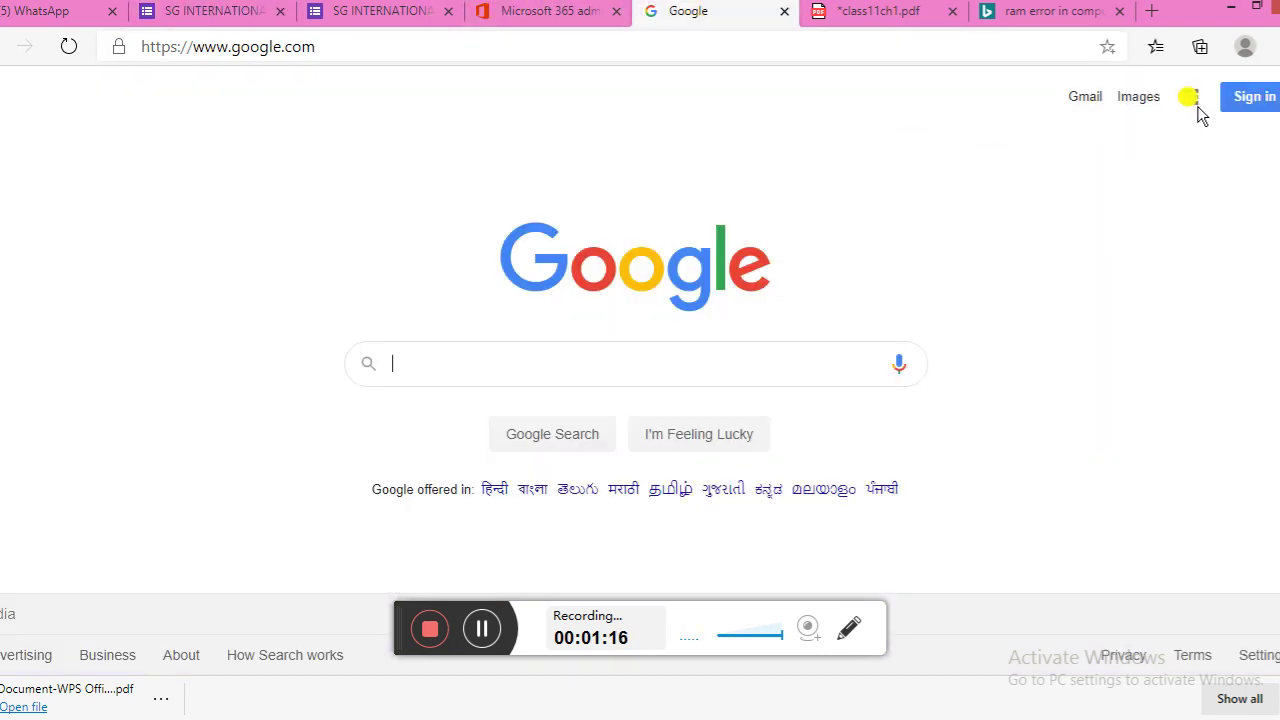
{"action": "left_click", "coordinate": [1240, 97]}
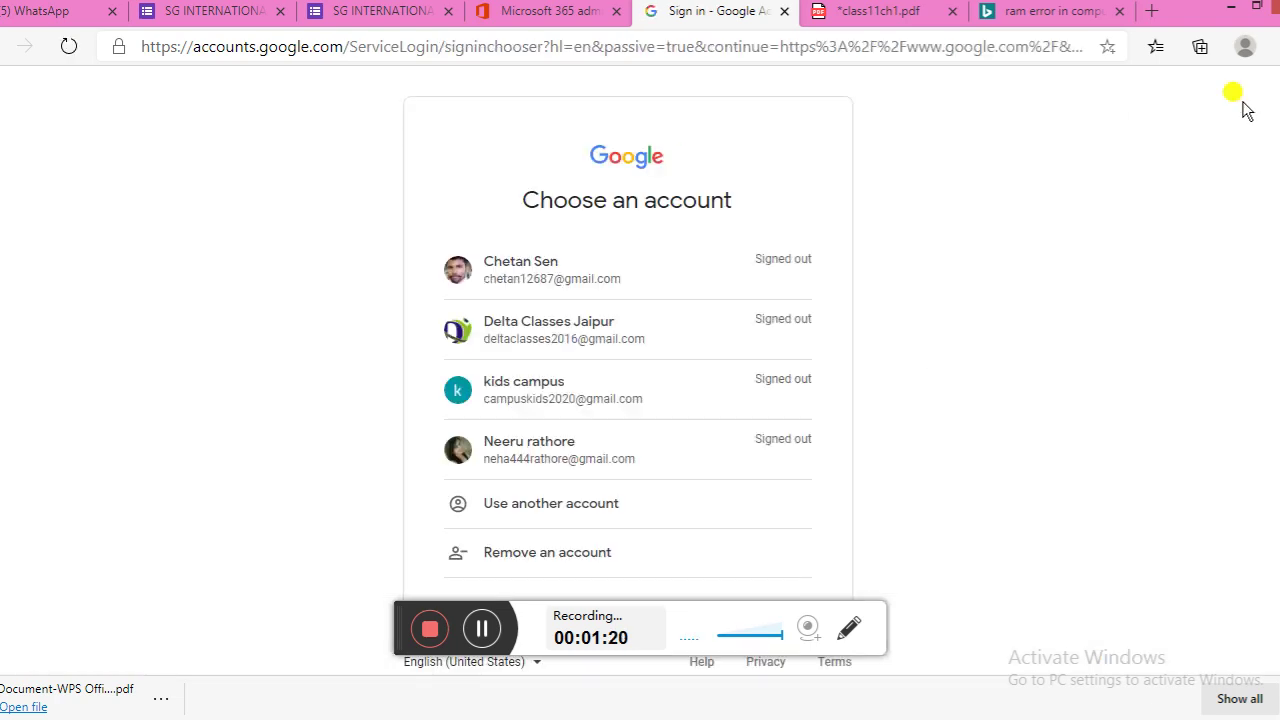
{"action": "left_click", "coordinate": [719, 257]}
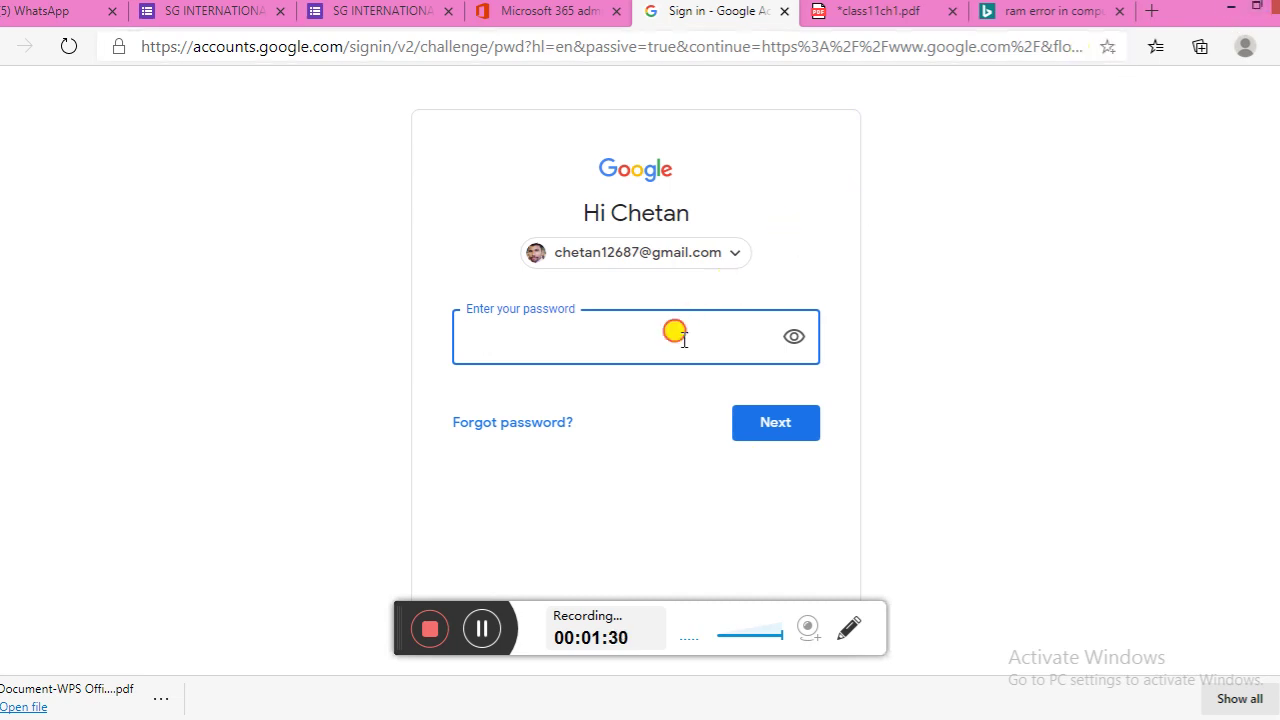
{"action": "type", "text": "••••"}
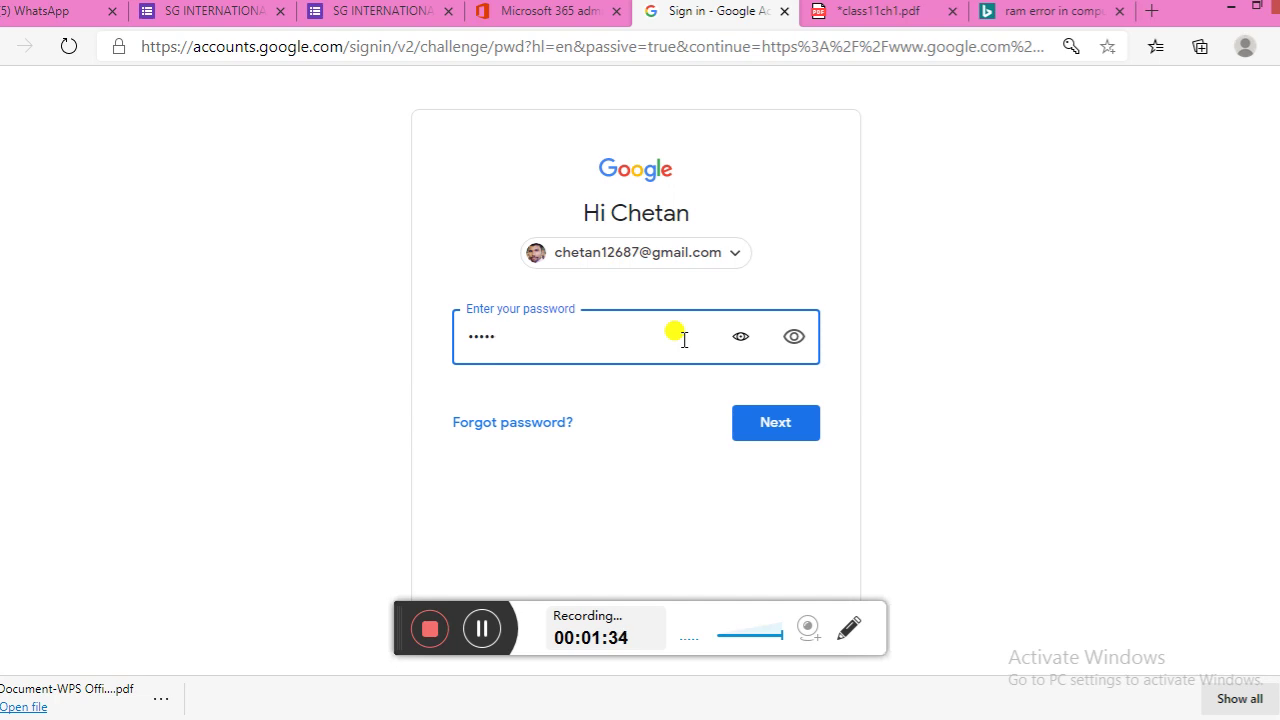
{"action": "type", "text": "••••••••••"}
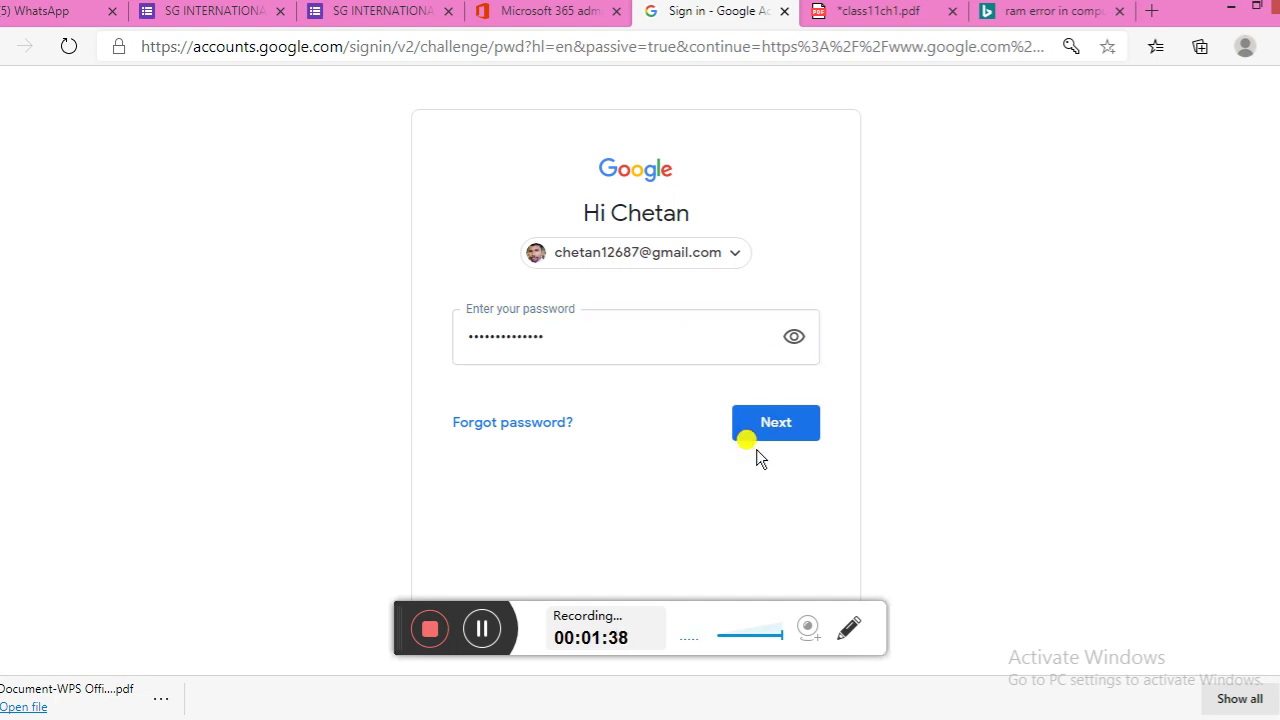
{"action": "left_click", "coordinate": [759, 440]}
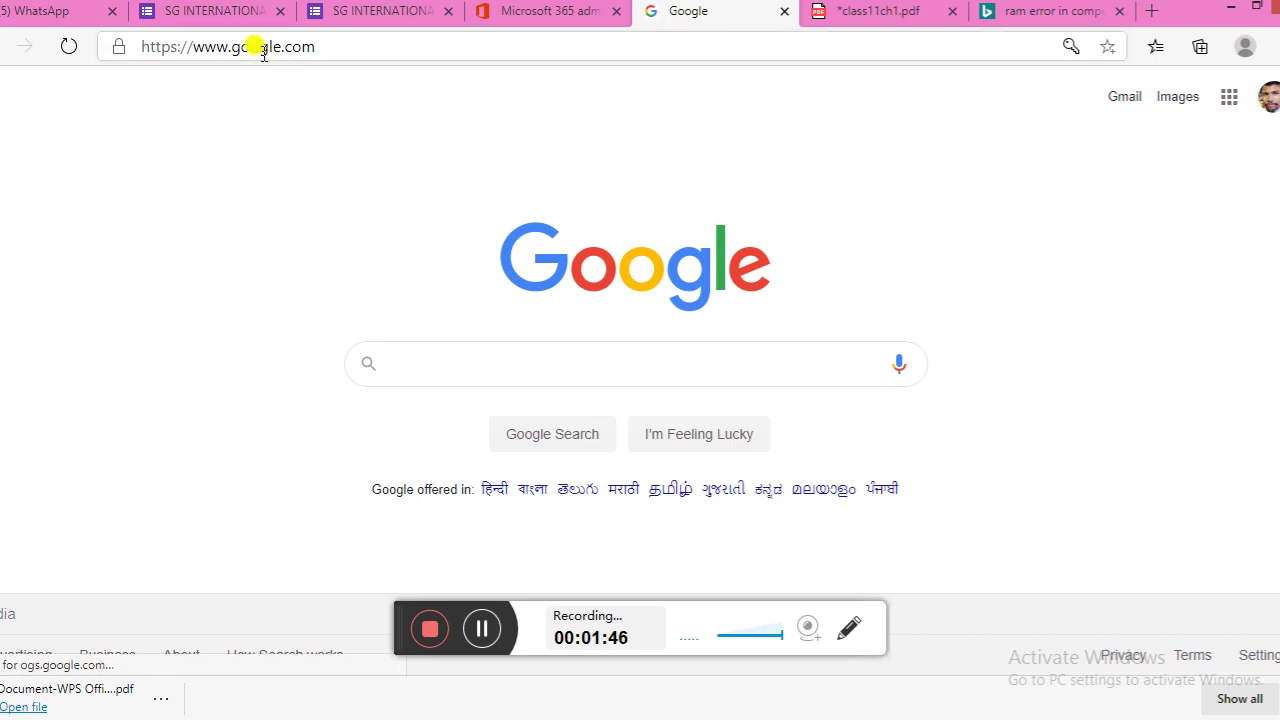
- Reload the form opened from the chat link, accepting the loss of unsaved changes
{"action": "left_click", "coordinate": [249, 12]}
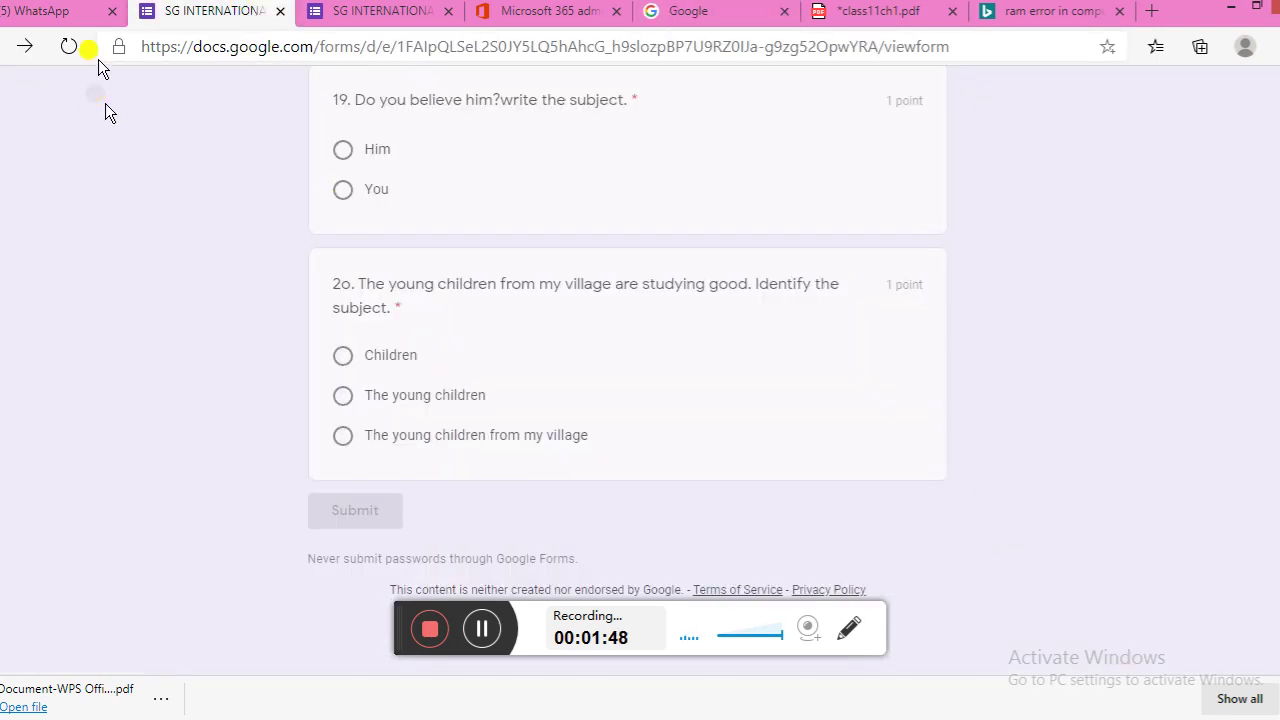
{"action": "left_click", "coordinate": [70, 46]}
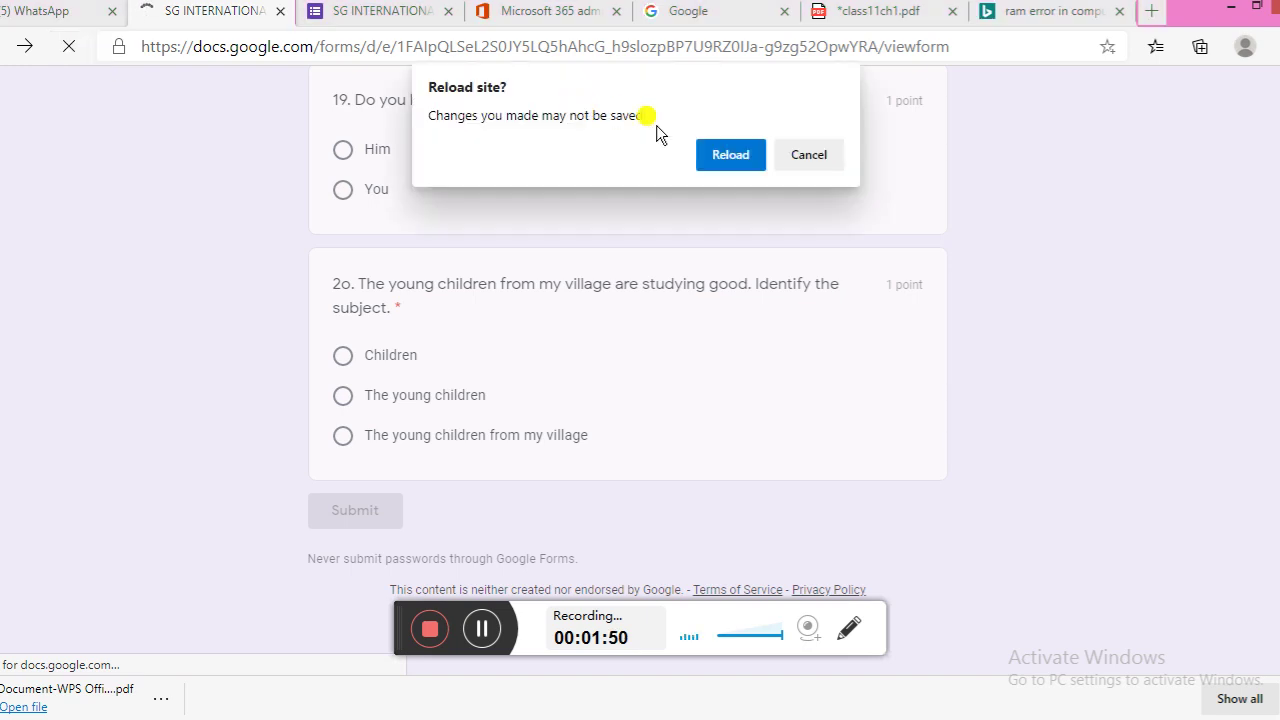
{"action": "left_click", "coordinate": [719, 152]}
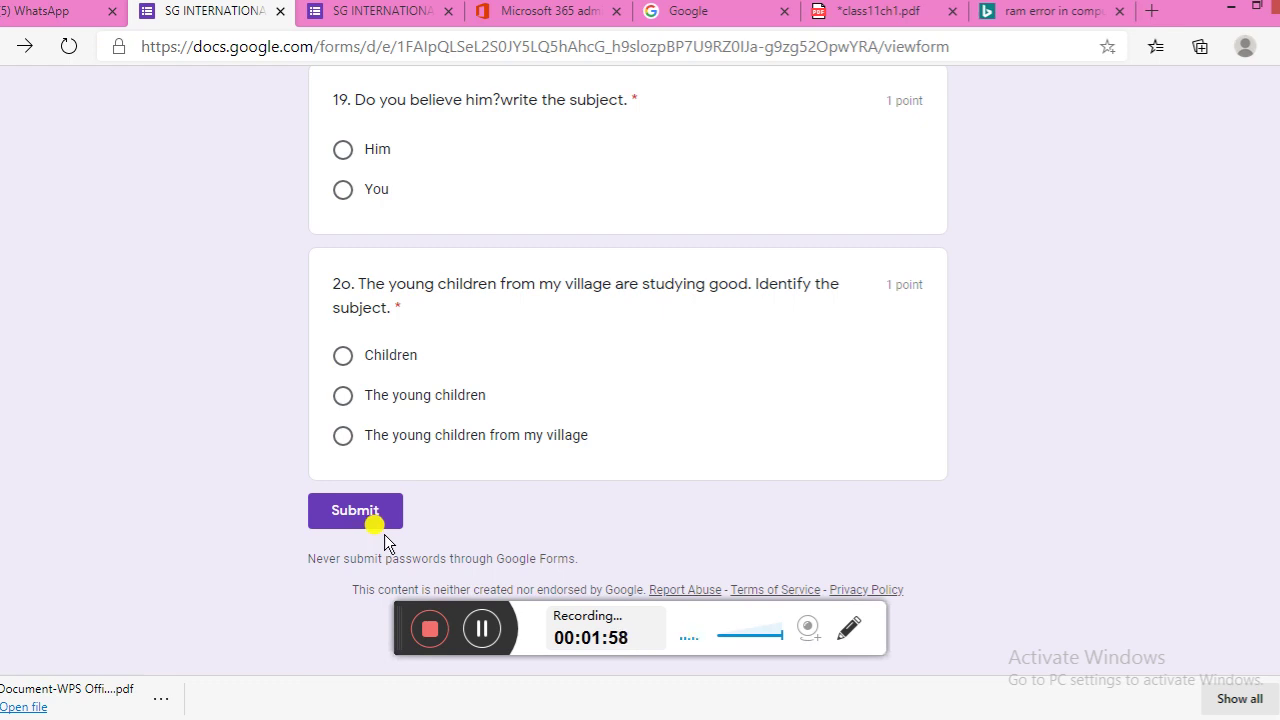
- Examine the reloaded form from end to end and compare its Submit button with the older copy in the other tab
{"action": "scroll", "coordinate": [827, 526], "scroll_direction": "up", "scroll_amount": 15}
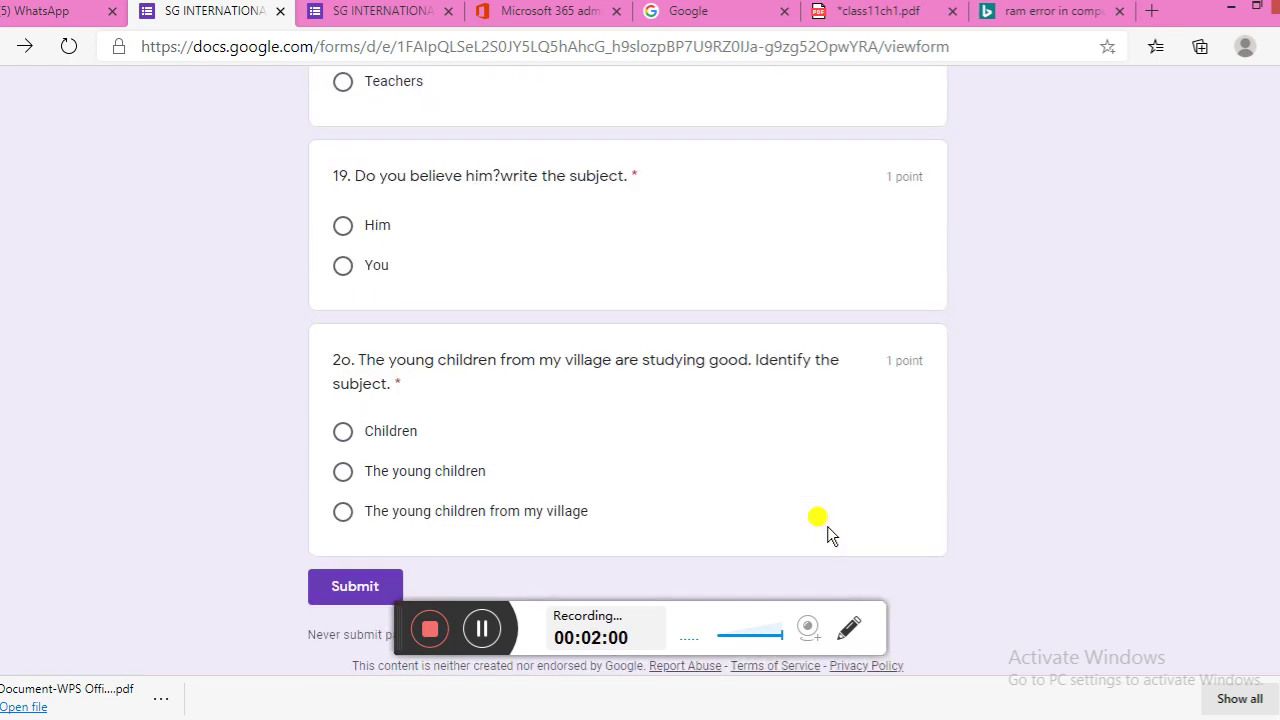
{"action": "scroll", "coordinate": [827, 526], "scroll_direction": "up", "scroll_amount": 20}
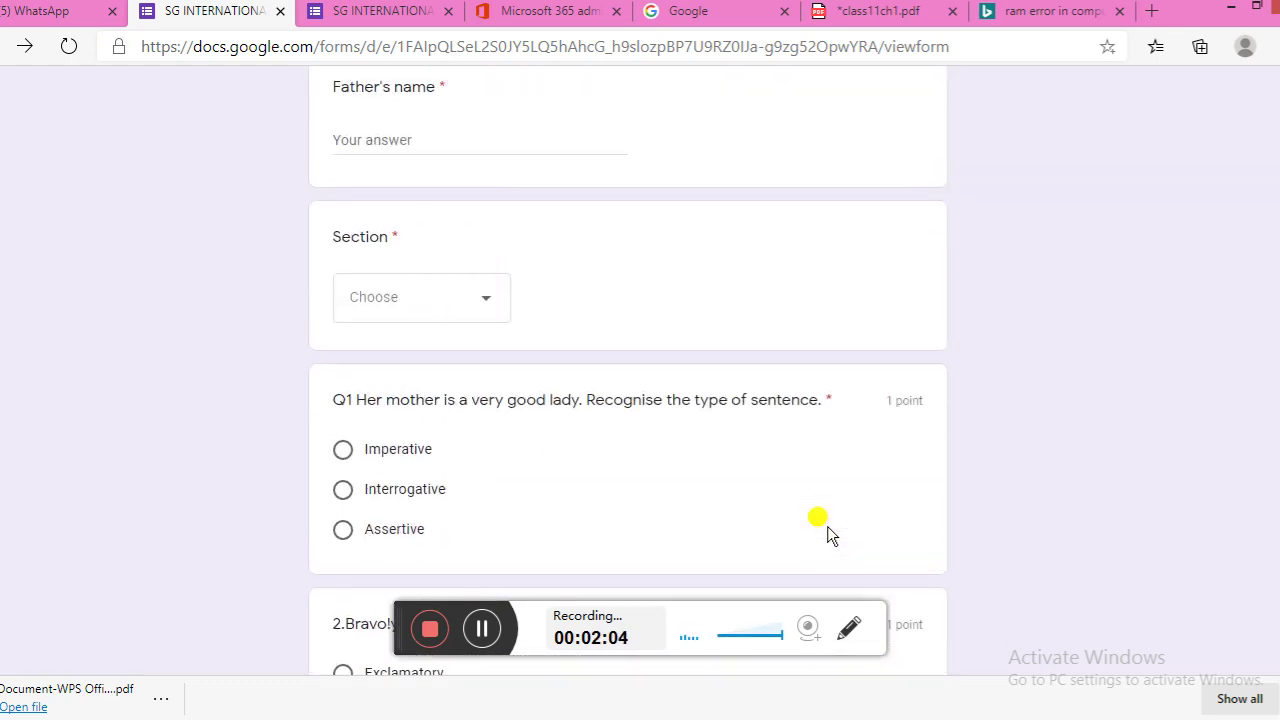
{"action": "scroll", "coordinate": [827, 526], "scroll_direction": "up", "scroll_amount": 4}
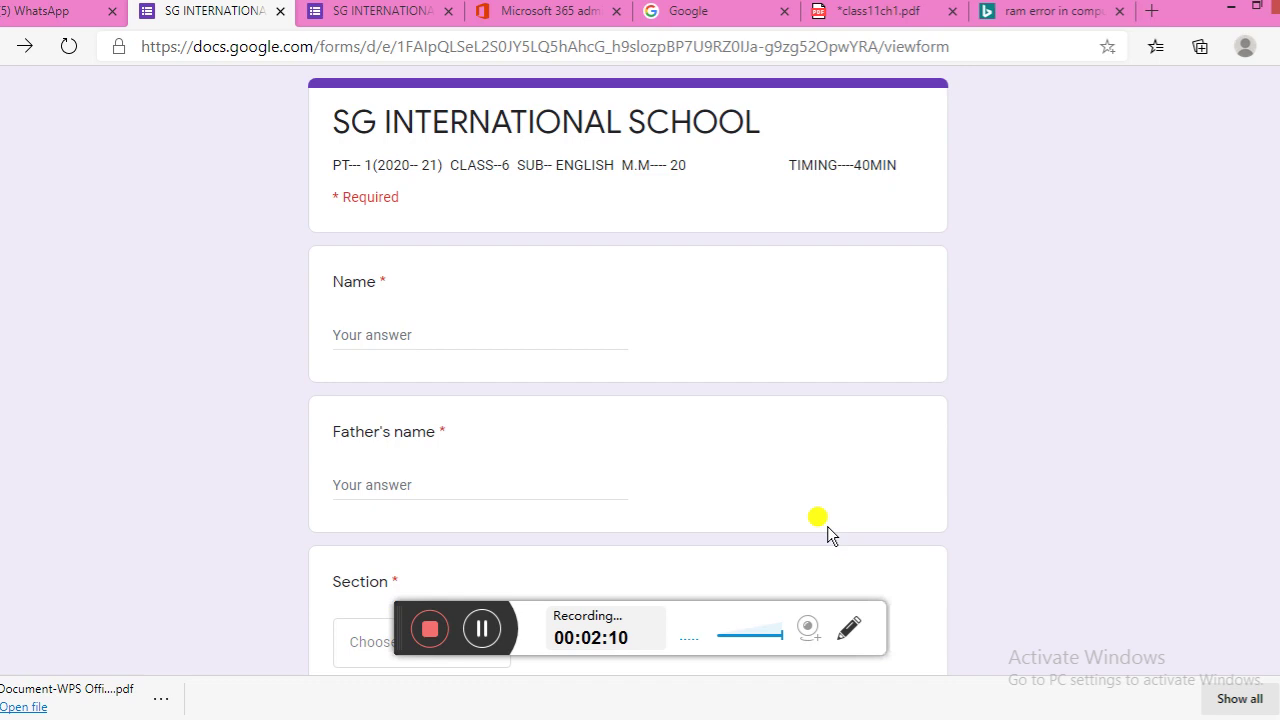
{"action": "scroll", "coordinate": [827, 526], "scroll_direction": "down", "scroll_amount": 8}
{"action": "scroll", "coordinate": [827, 526], "scroll_direction": "down", "scroll_amount": 20}
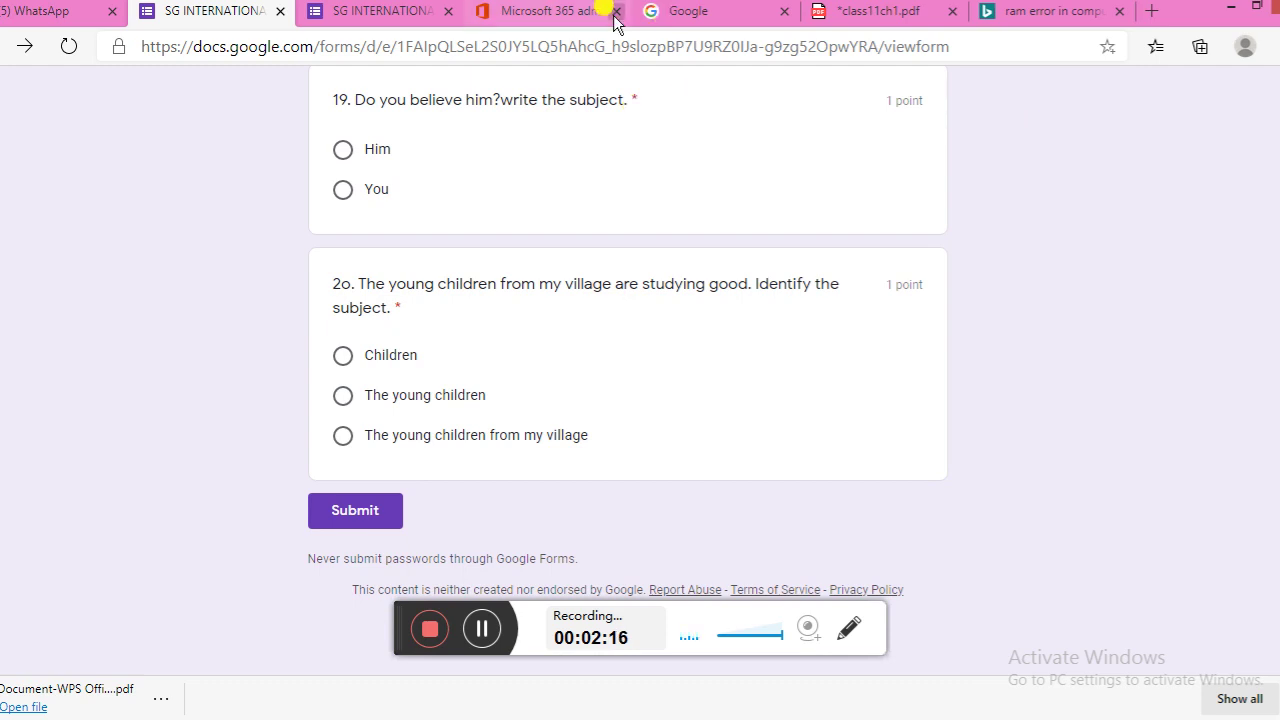
{"action": "left_click", "coordinate": [373, 14]}
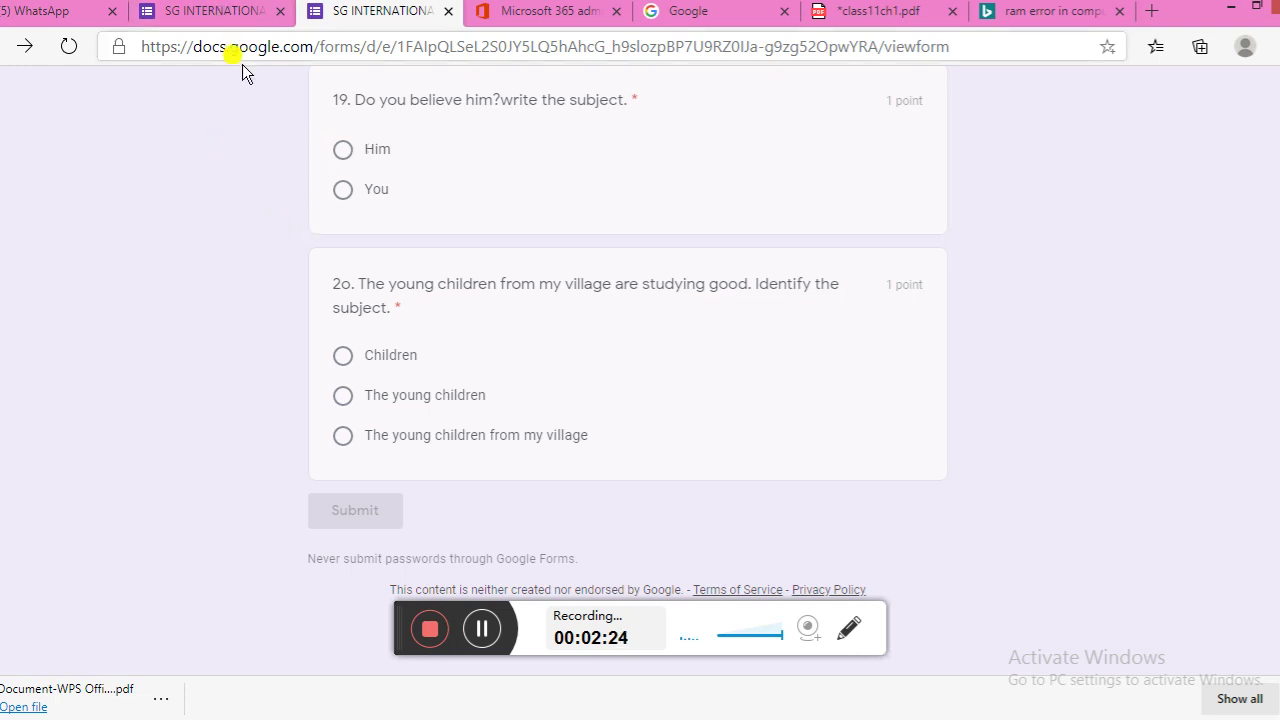
{"action": "left_click", "coordinate": [248, 14]}
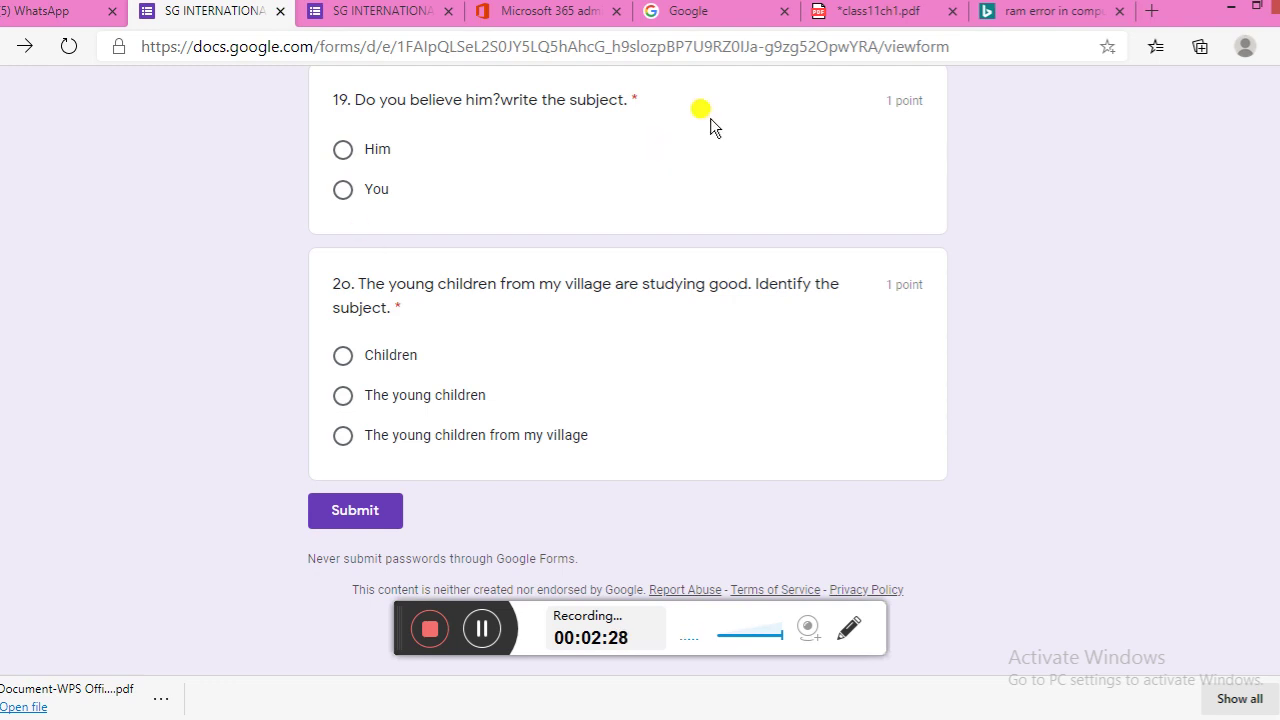
- Detach the reloaded form's tab into its own window and return to the main browser window
{"action": "left_click", "coordinate": [732, 14]}
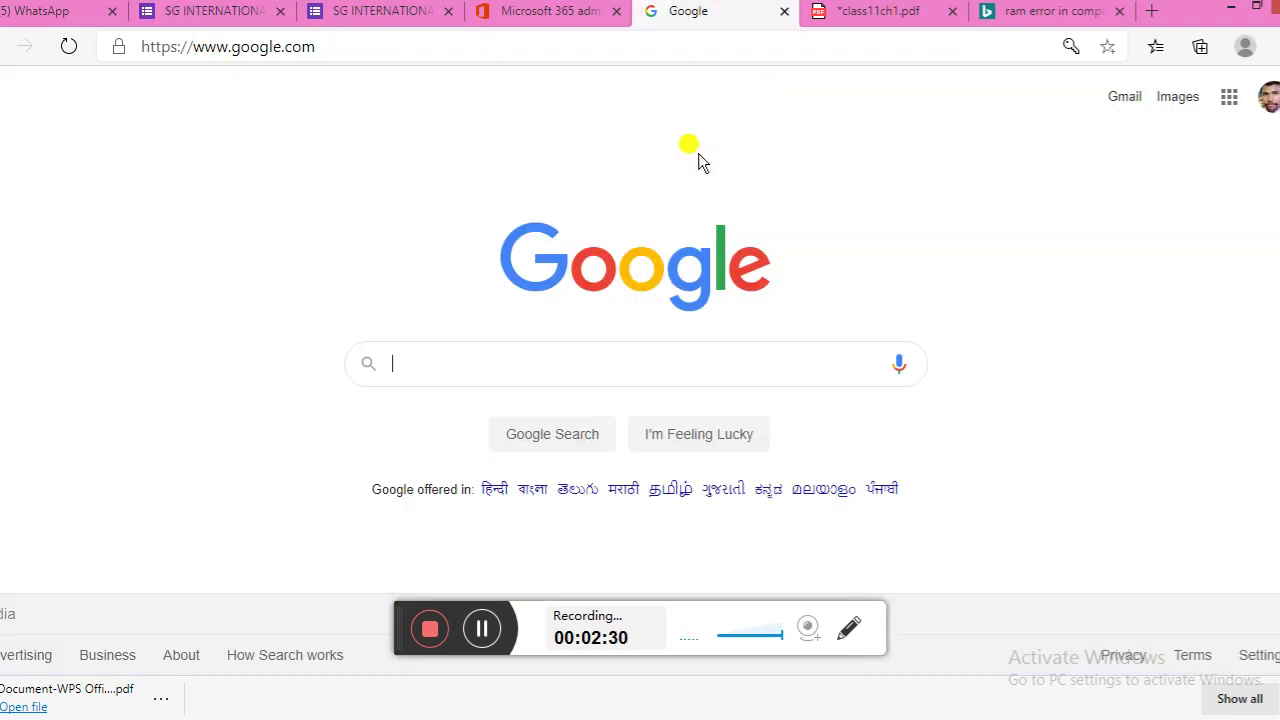
{"action": "left_click", "coordinate": [230, 13]}
{"action": "left_click_drag", "start_coordinate": [173, 187], "coordinate": [173, 187]}
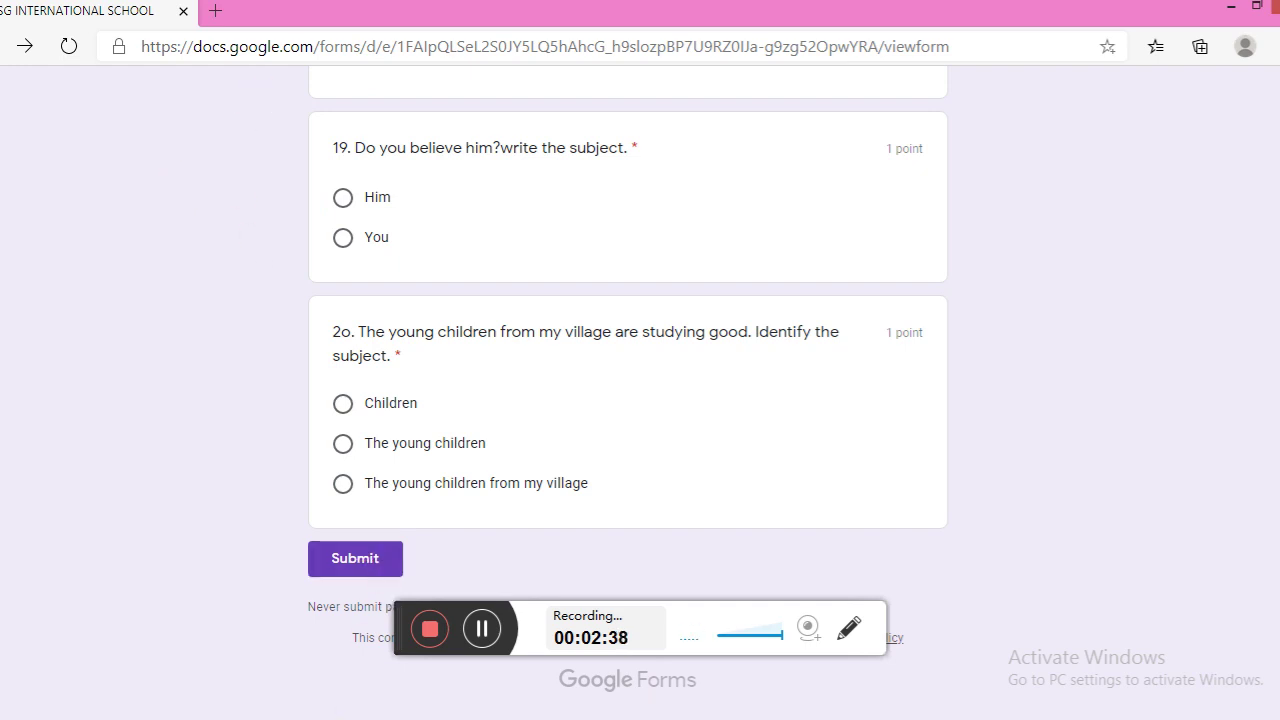
{"action": "left_click", "coordinate": [353, 718]}
{"action": "left_click", "coordinate": [430, 676]}
{"action": "left_click", "coordinate": [1231, 12]}
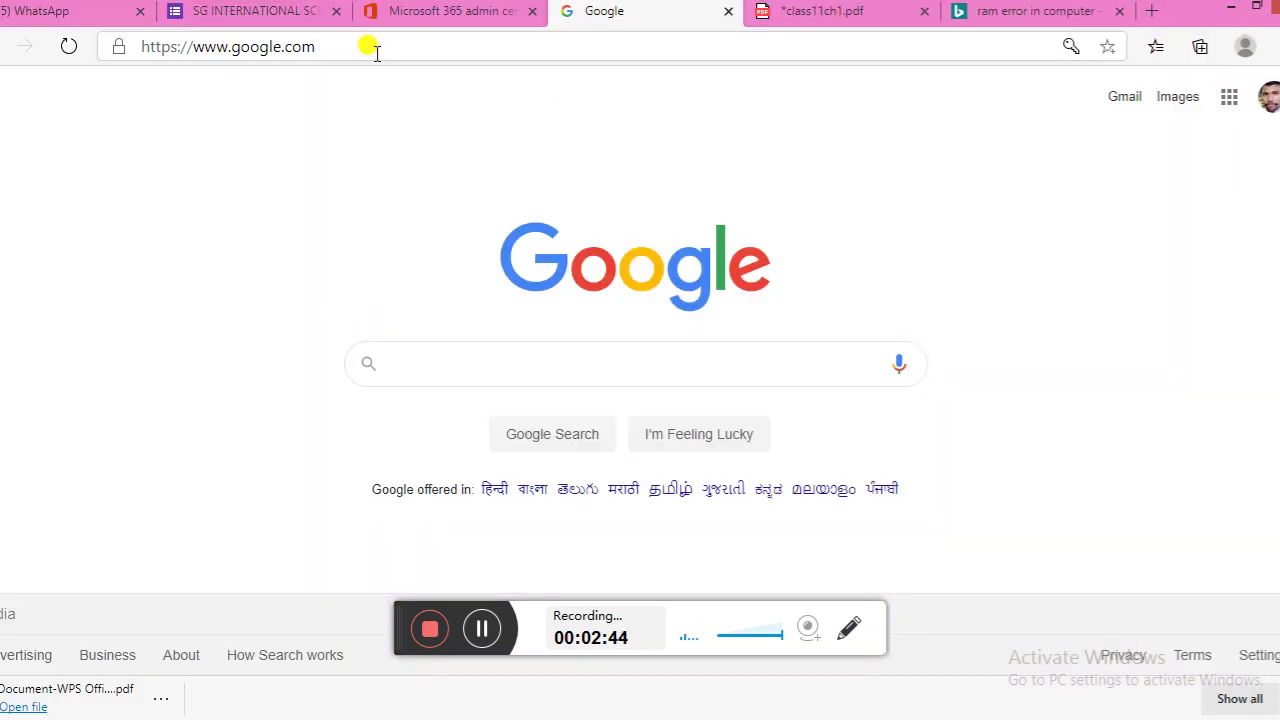
- Look through the remaining faded copy of the form and reload it
{"action": "left_click", "coordinate": [306, 18]}
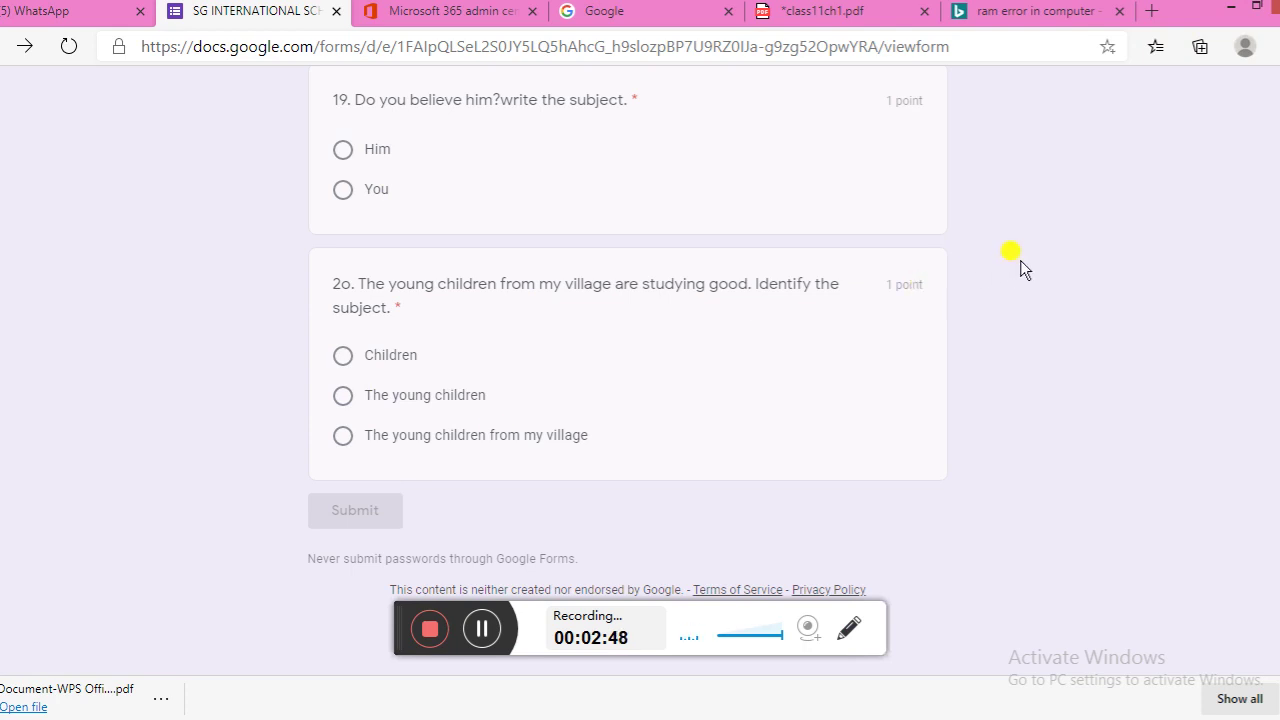
{"action": "scroll", "coordinate": [1020, 260], "scroll_direction": "up", "scroll_amount": 12}
{"action": "scroll", "coordinate": [1020, 260], "scroll_direction": "up", "scroll_amount": 20}
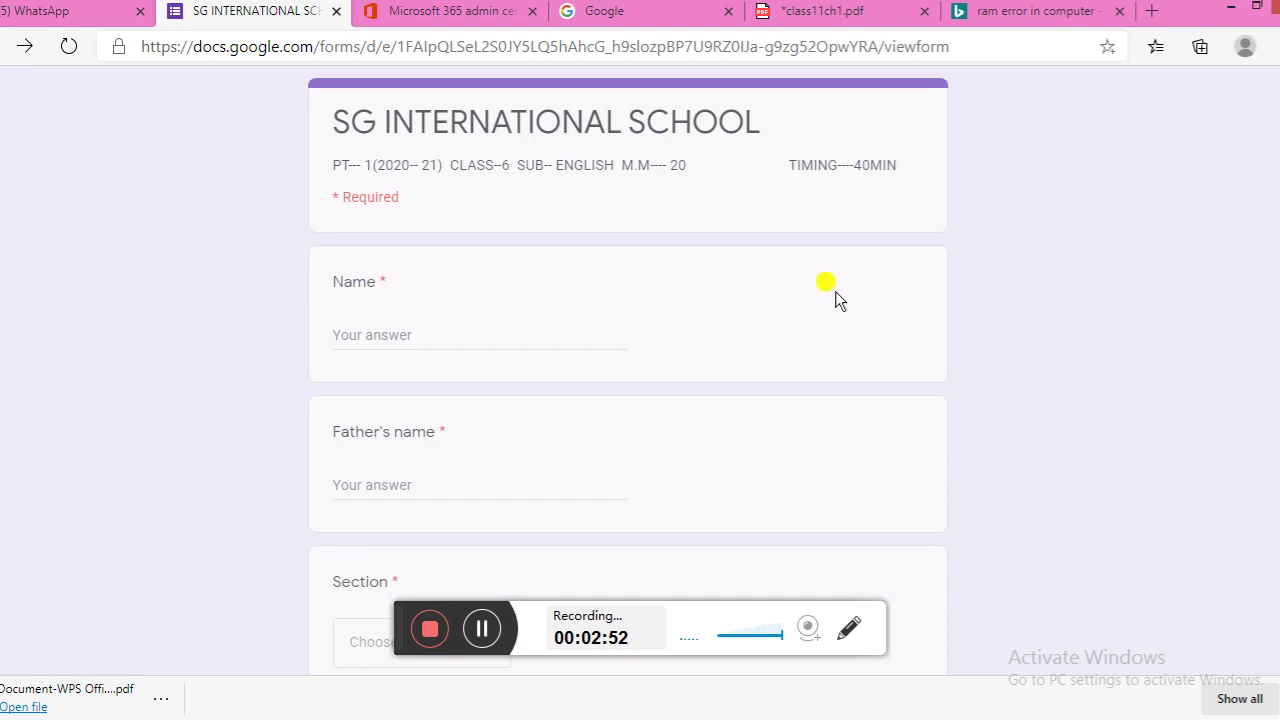
{"action": "scroll", "coordinate": [619, 342], "scroll_direction": "down", "scroll_amount": 10}
{"action": "scroll", "coordinate": [619, 342], "scroll_direction": "down", "scroll_amount": 20}
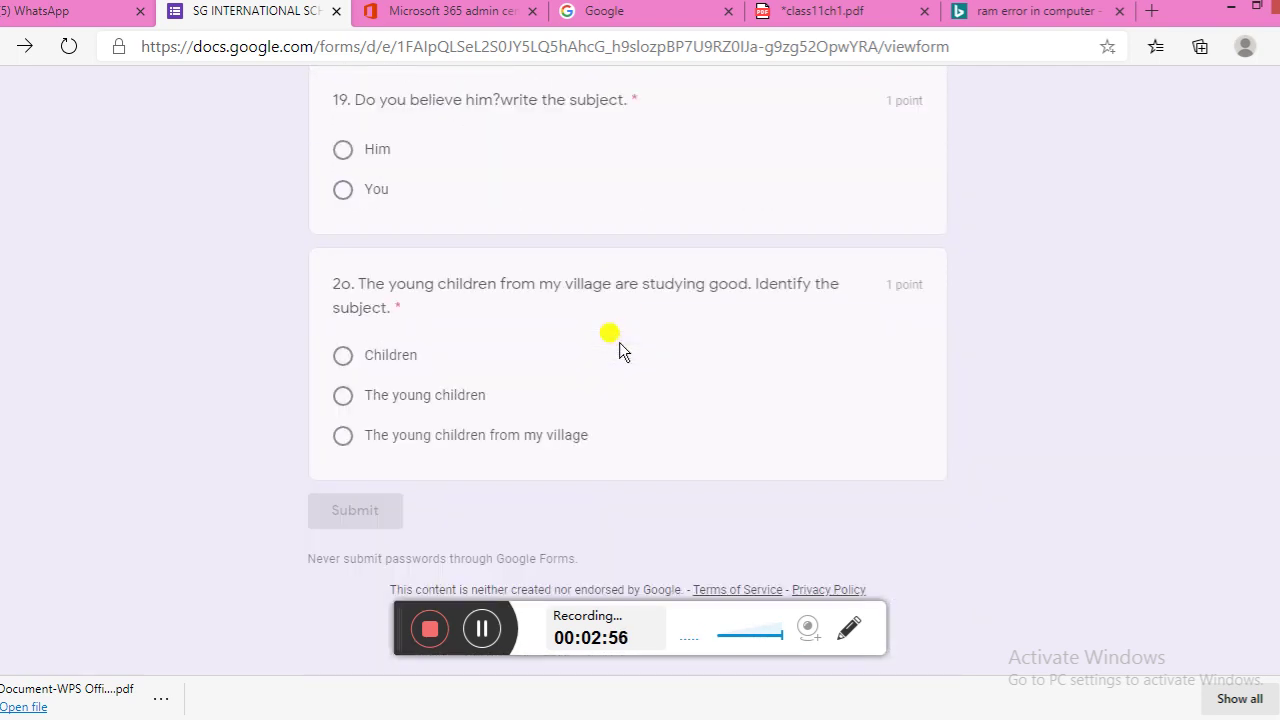
{"action": "left_click", "coordinate": [68, 52]}
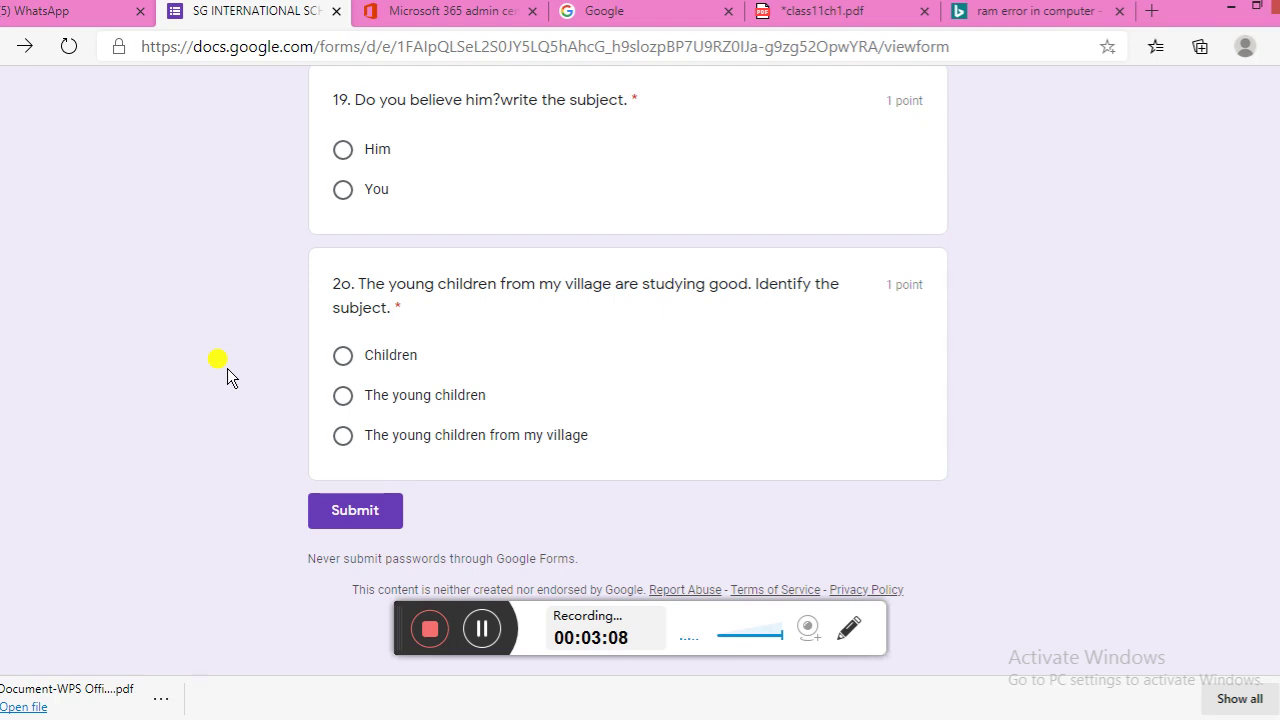
- Check the refreshed form copy from the Name field down to question 20
{"action": "scroll", "coordinate": [227, 377], "scroll_direction": "up", "scroll_amount": 15}
{"action": "scroll", "coordinate": [227, 368], "scroll_direction": "up", "scroll_amount": 20}
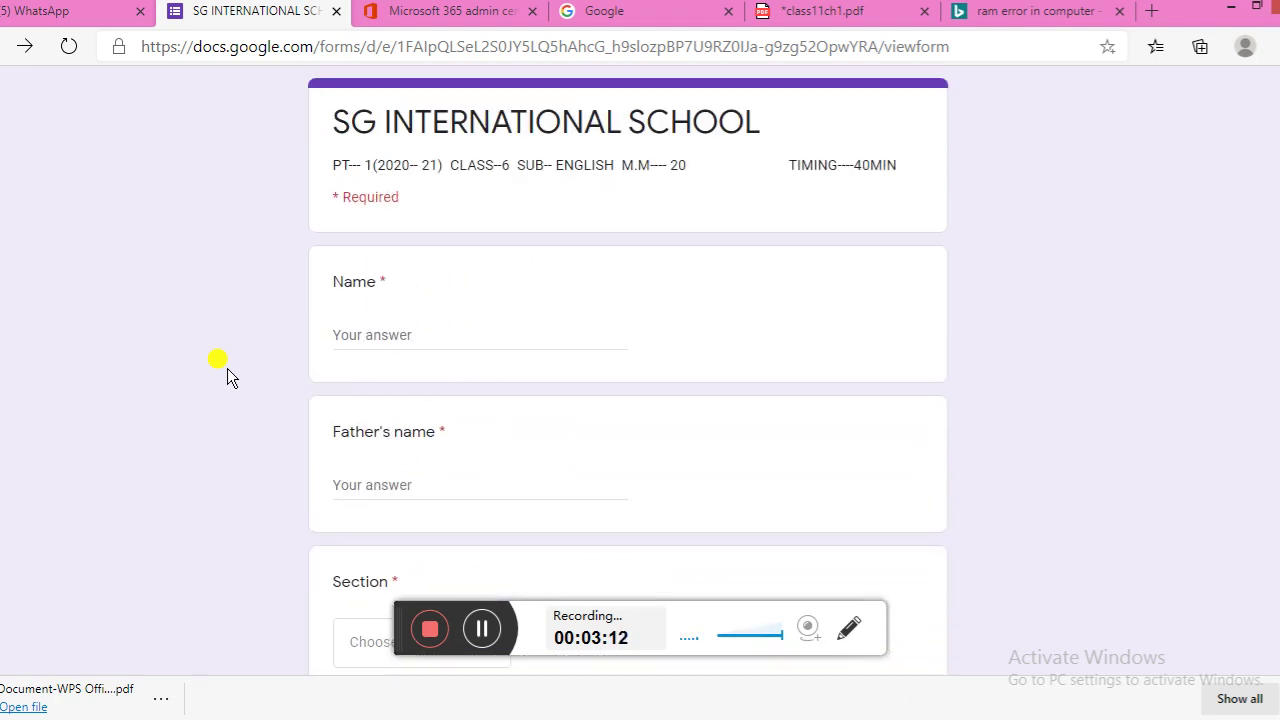
{"action": "scroll", "coordinate": [227, 369], "scroll_direction": "down", "scroll_amount": 15}
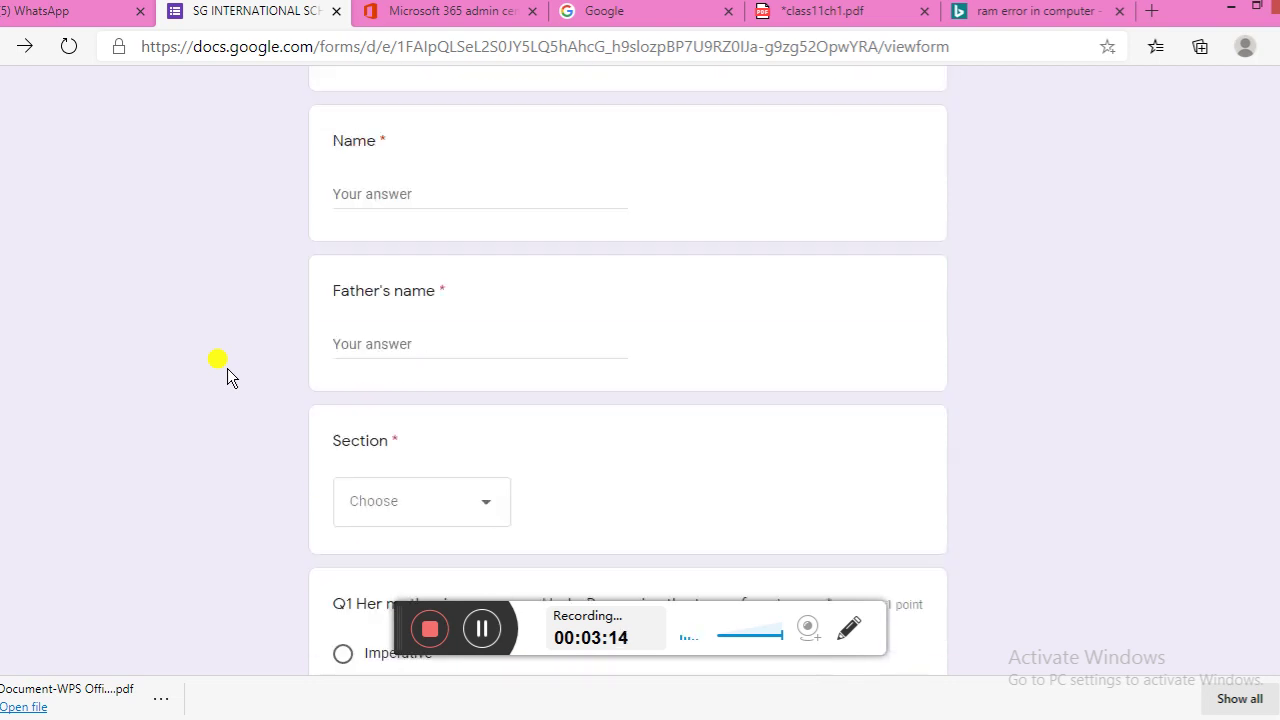
{"action": "scroll", "coordinate": [227, 377], "scroll_direction": "down", "scroll_amount": 20}
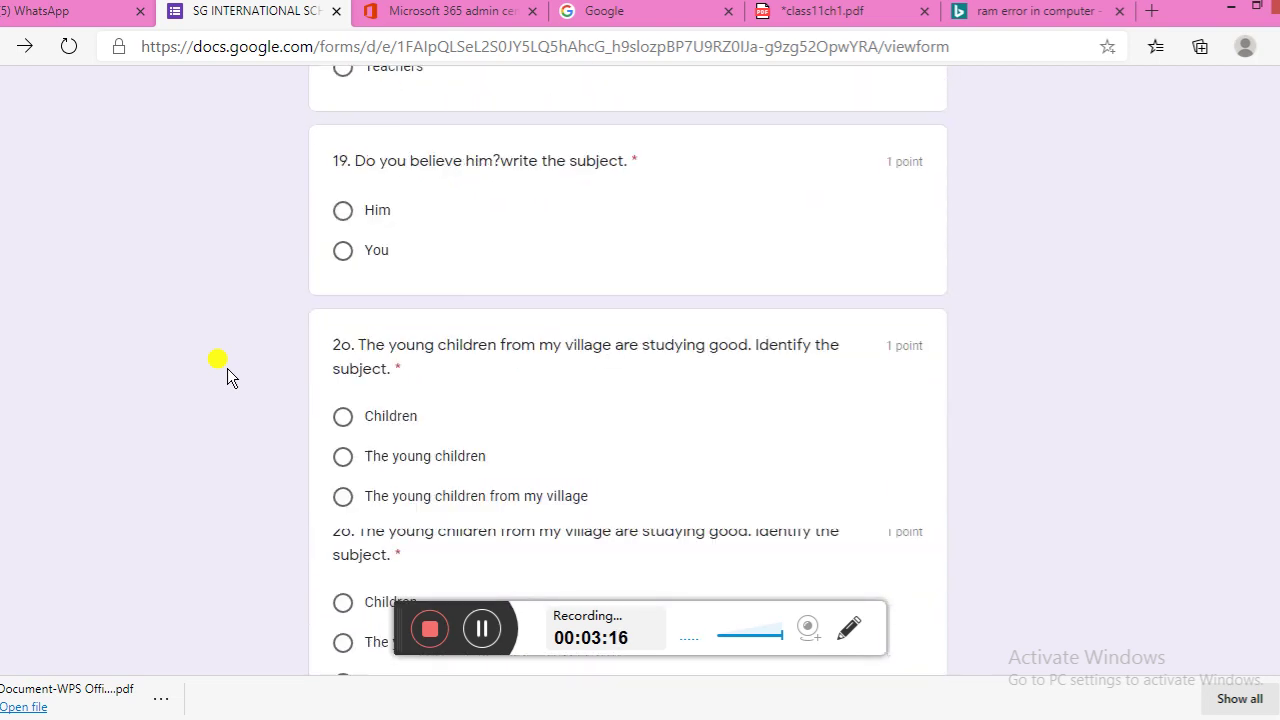